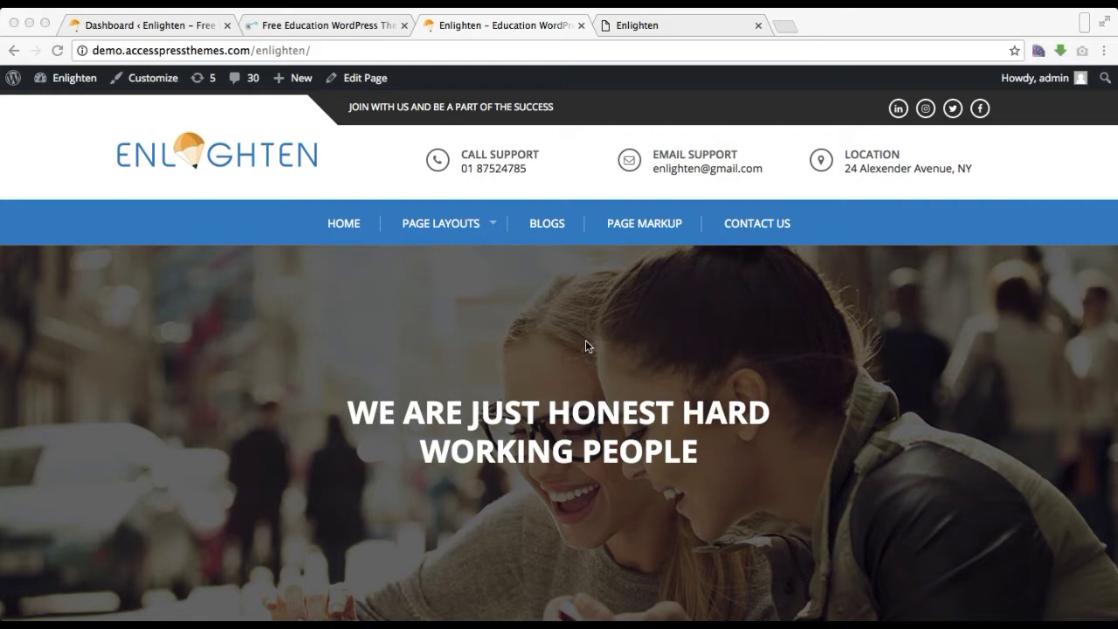
# Scroll through the AccessPress Enlighten demo homepage in the browser
pyautogui.click(585, 341)
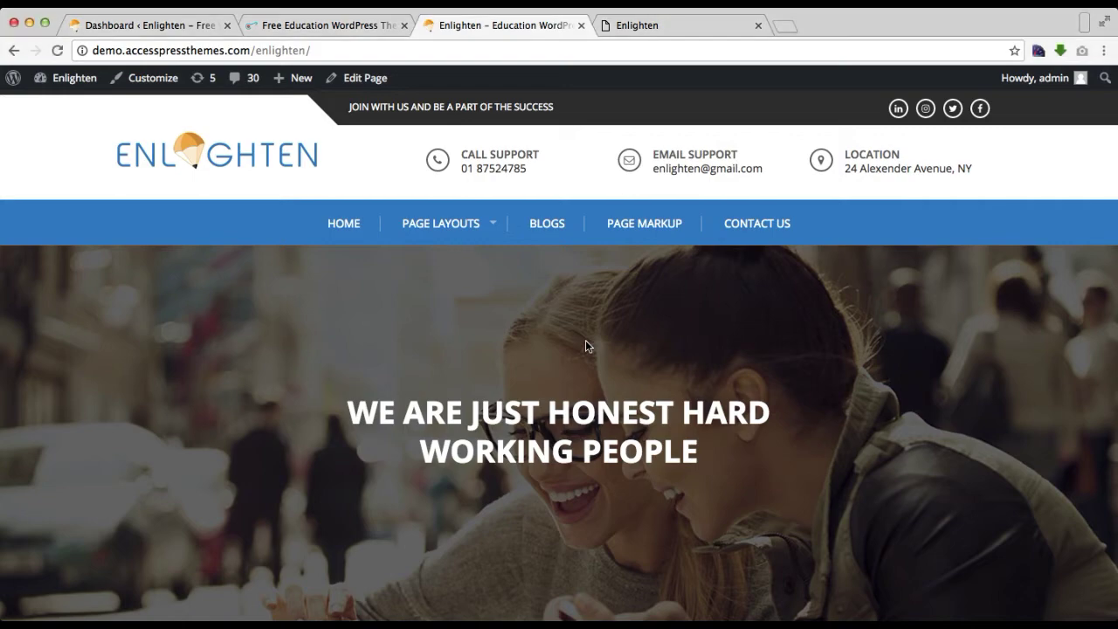
pyautogui.scroll(-3, 594, 349)
pyautogui.scroll(3, 589, 354)
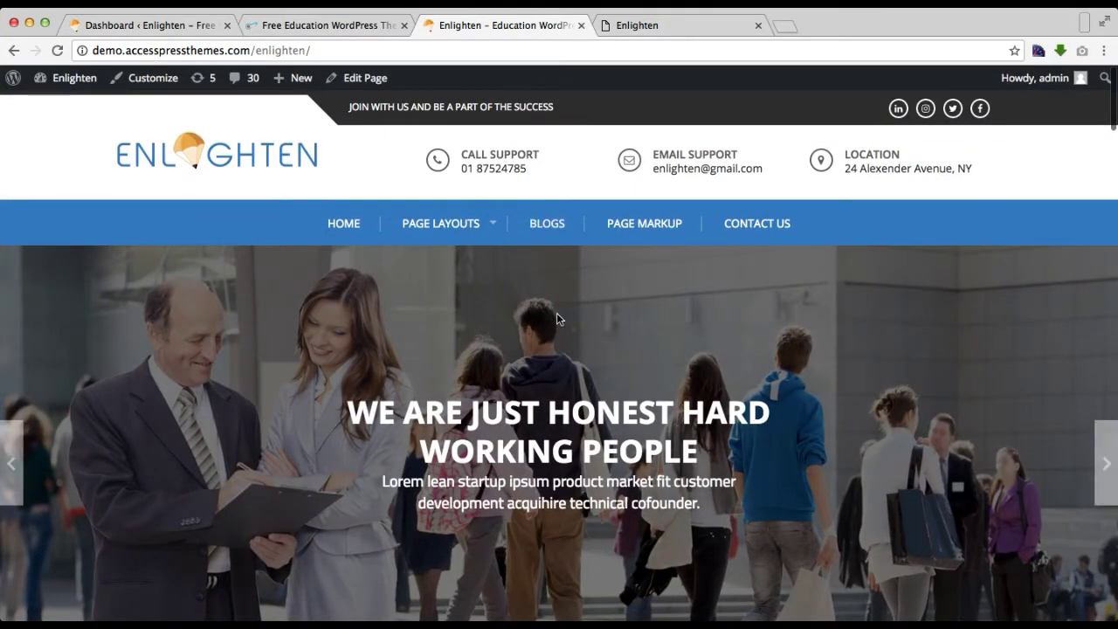
pyautogui.scroll(-10, 556, 313)
pyautogui.scroll(-2, 556, 313)
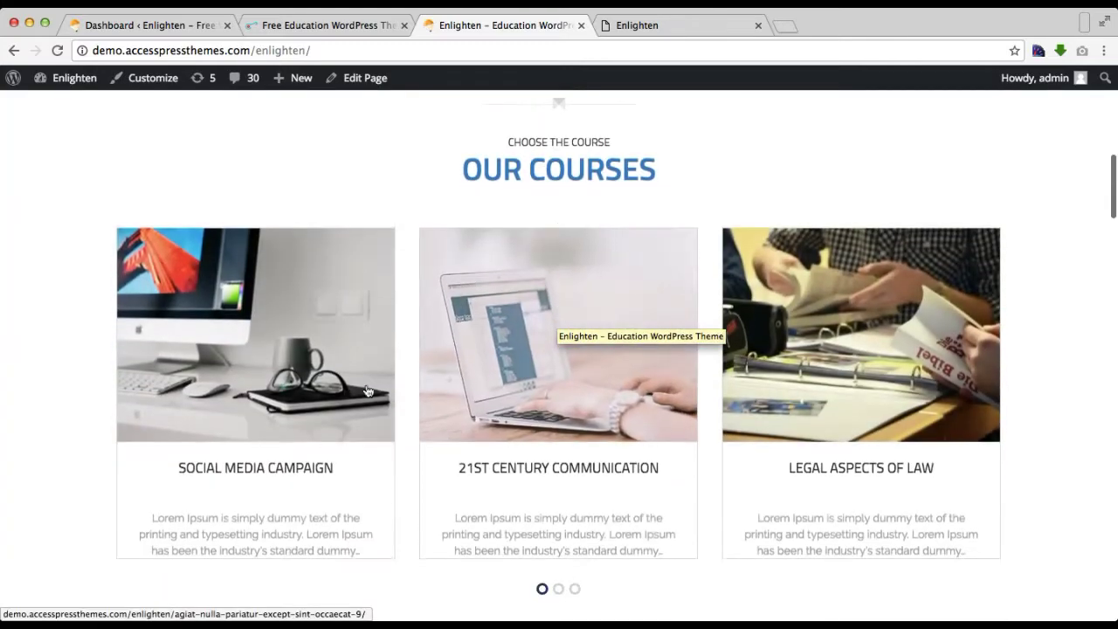
pyautogui.scroll(-10, 524, 367)
pyautogui.scroll(-15, 506, 389)
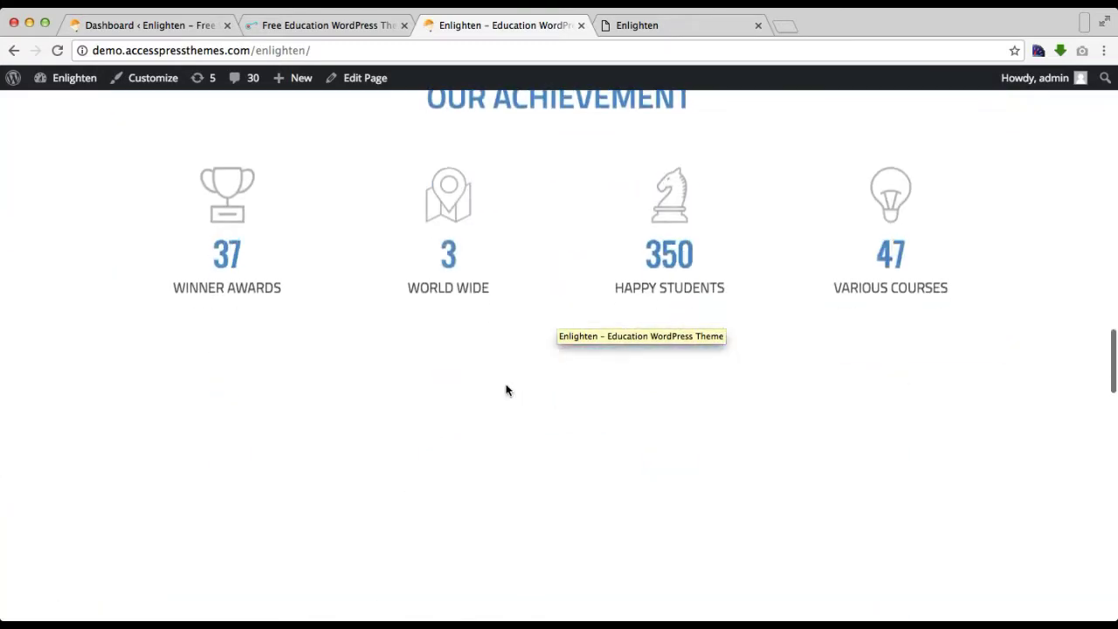
pyautogui.scroll(-12, 506, 390)
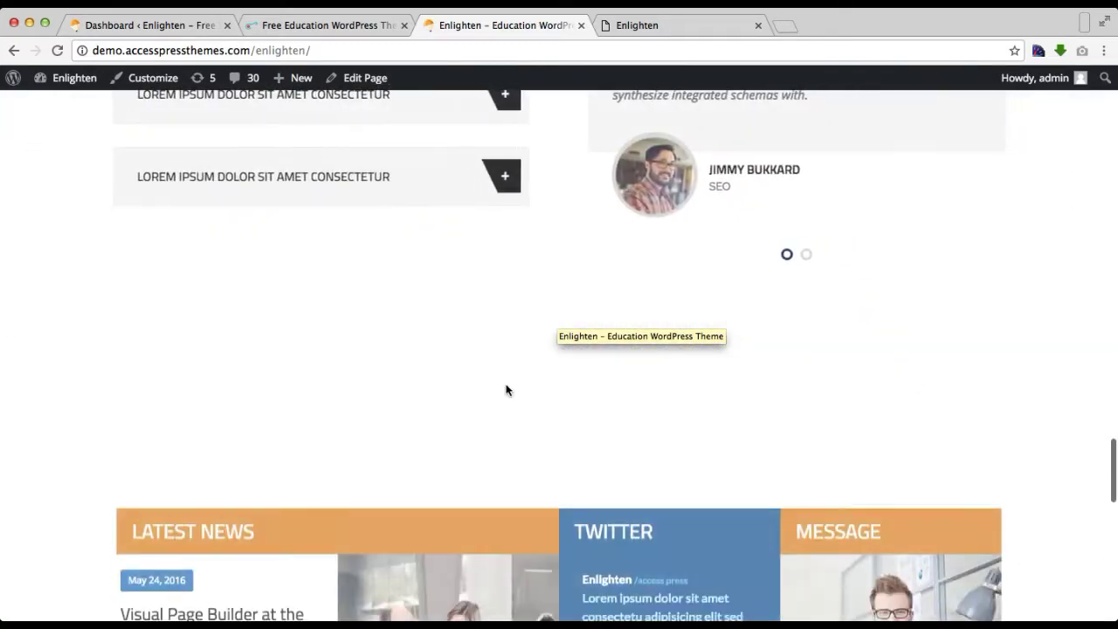
pyautogui.scroll(-2, 508, 385)
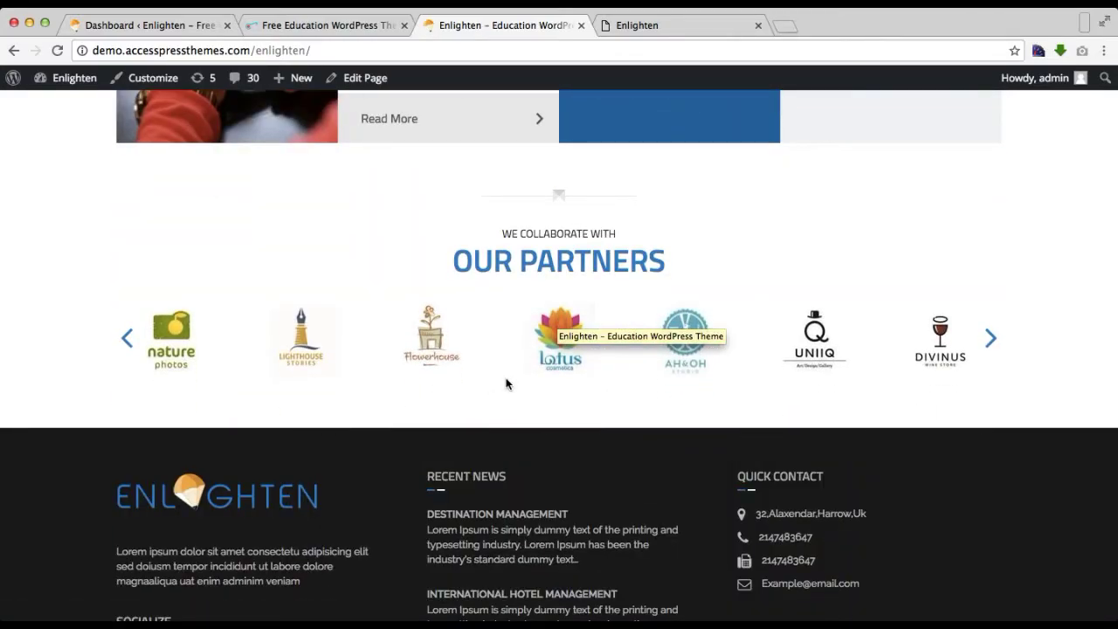
pyautogui.scroll(20, 506, 384)
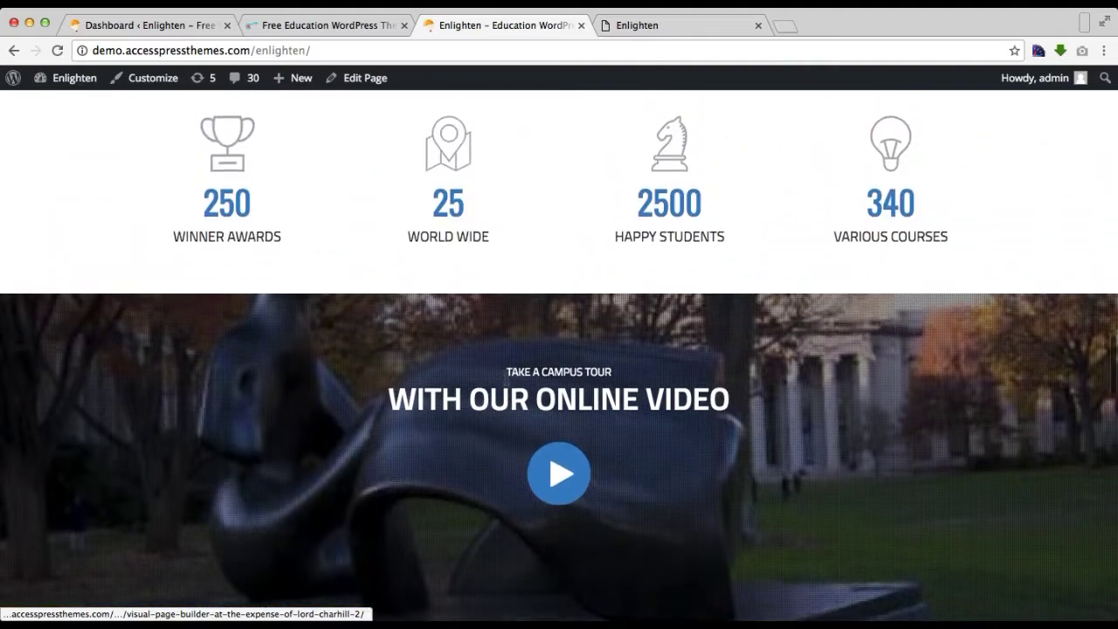
pyautogui.scroll(15, 506, 384)
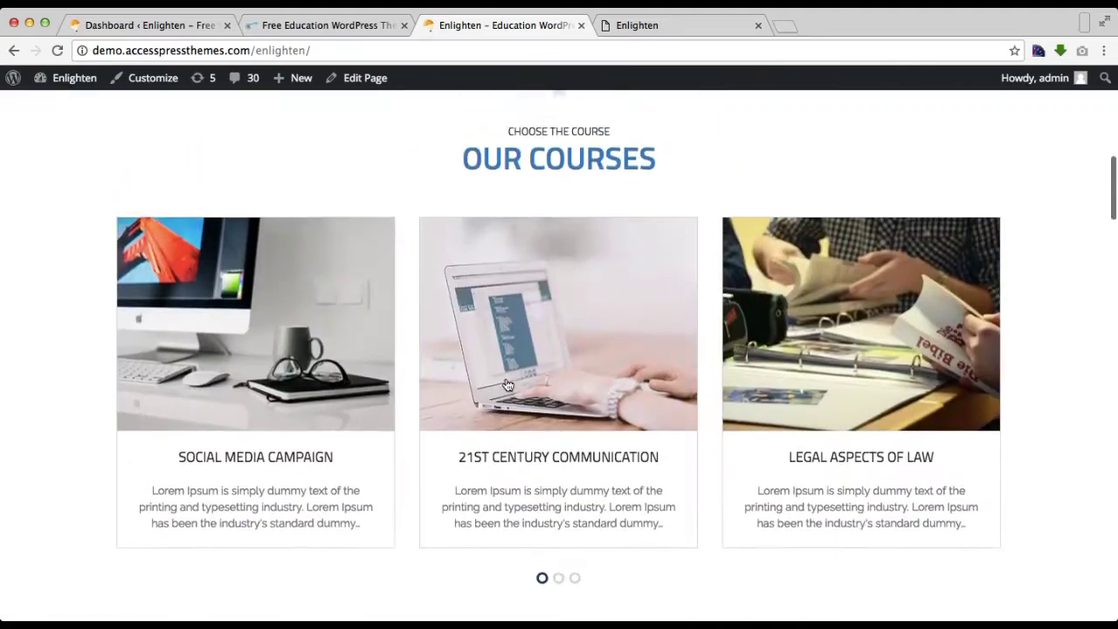
pyautogui.scroll(10, 507, 384)
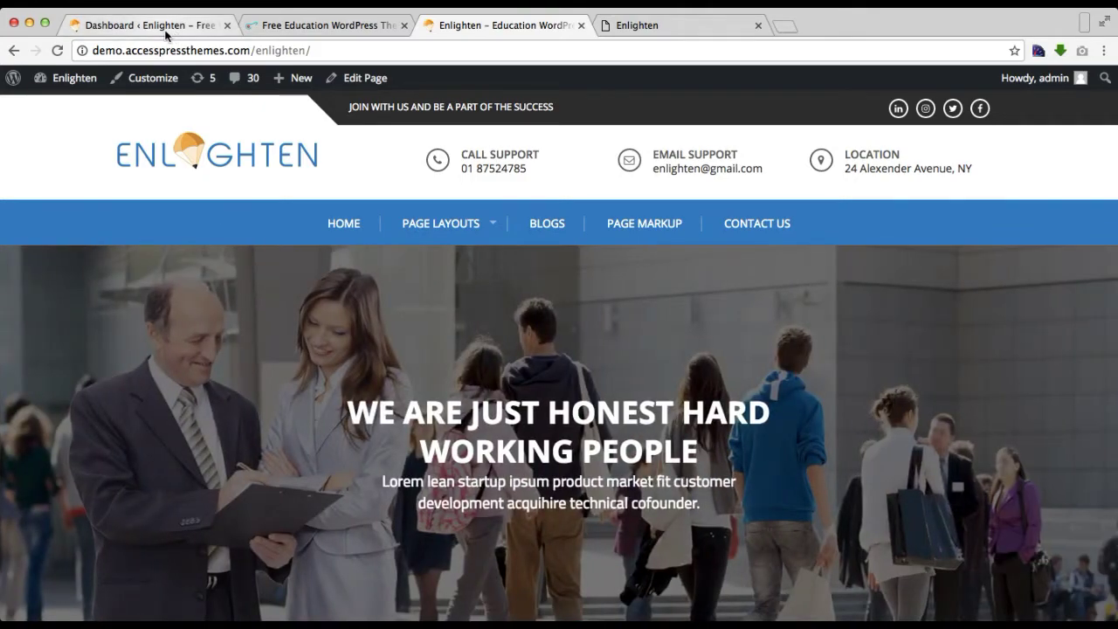
# Open the local site from the Dashboard's Visit Site link in a new tab
pyautogui.click(166, 34)
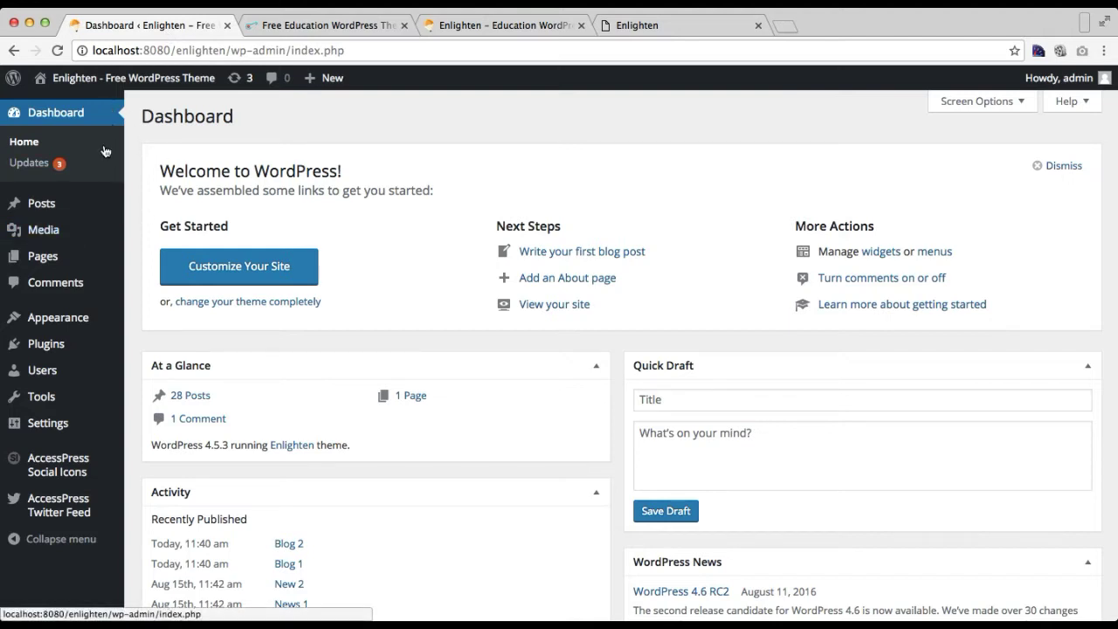
pyautogui.moveTo(117, 85)
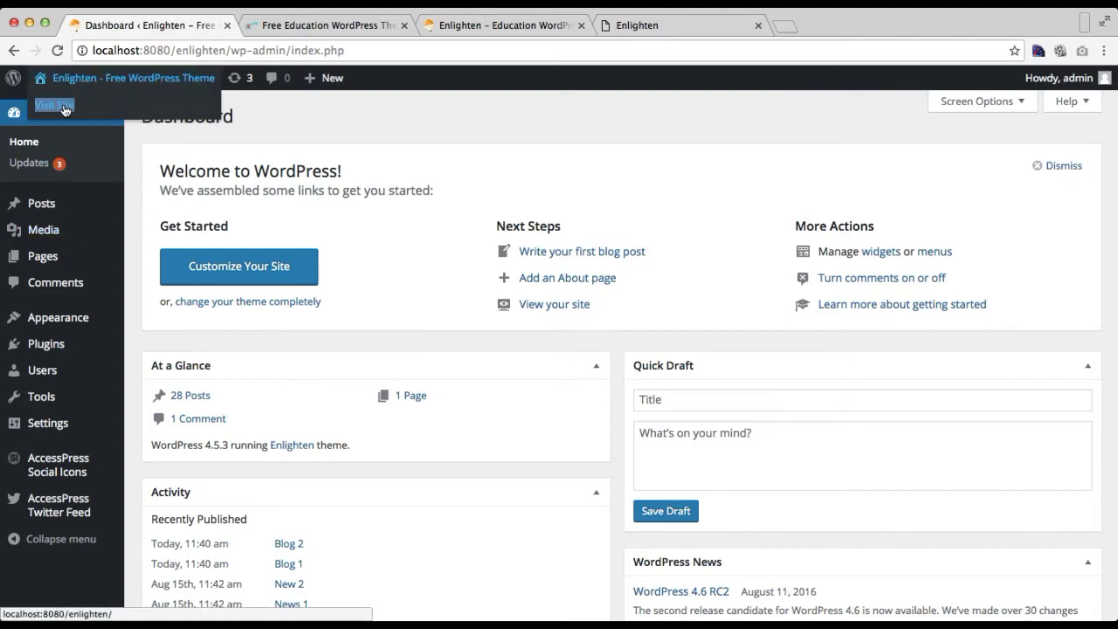
pyautogui.rightClick(63, 109)
pyautogui.click(75, 110)
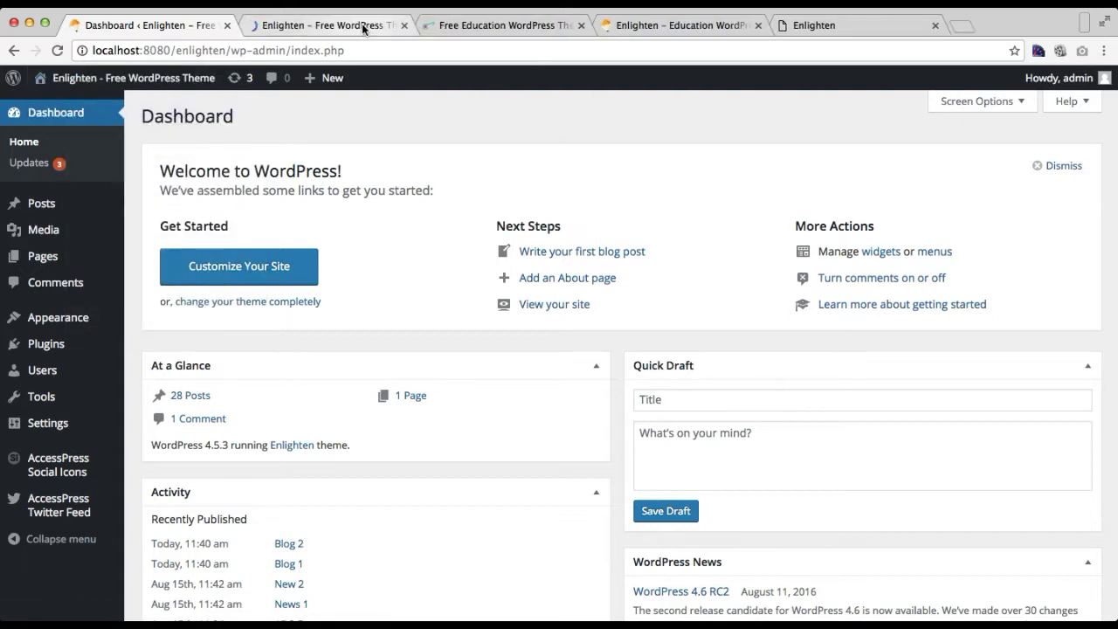
pyautogui.click(362, 28)
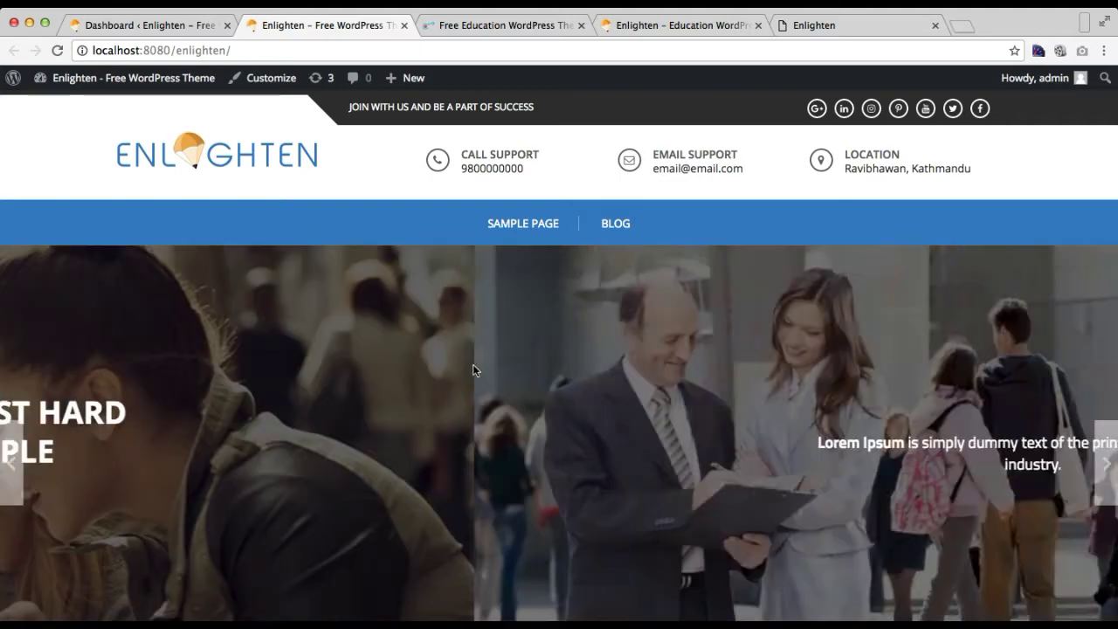
# Scroll through the local site's blog-post front page, then return to the demo tab
pyautogui.rightClick(474, 369)
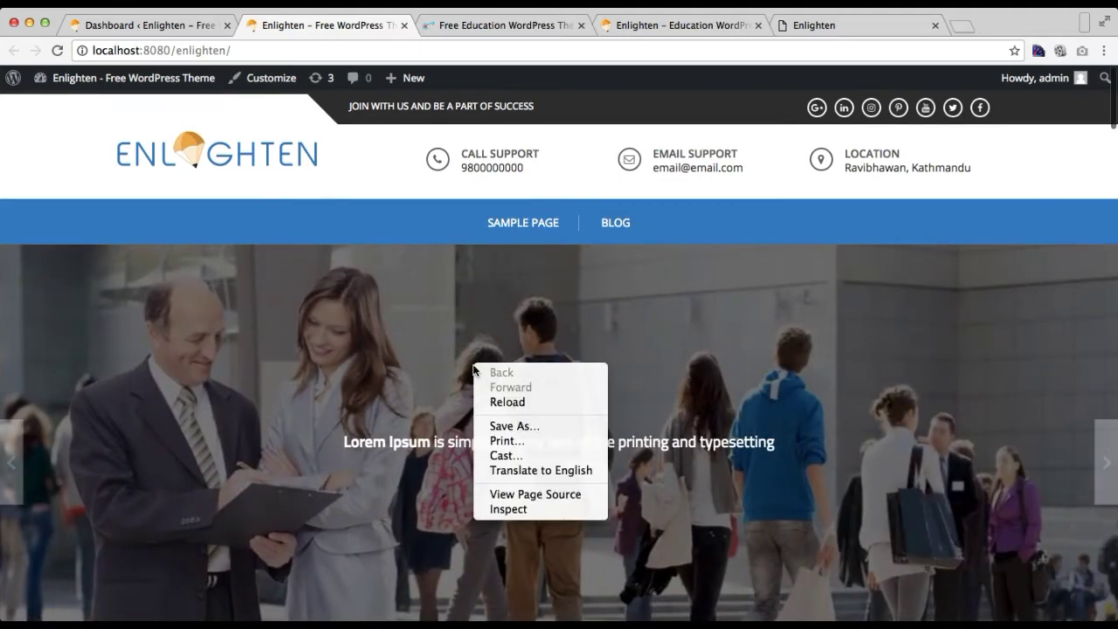
pyautogui.click(424, 290)
pyautogui.scroll(-3, 406, 462)
pyautogui.scroll(1, 401, 467)
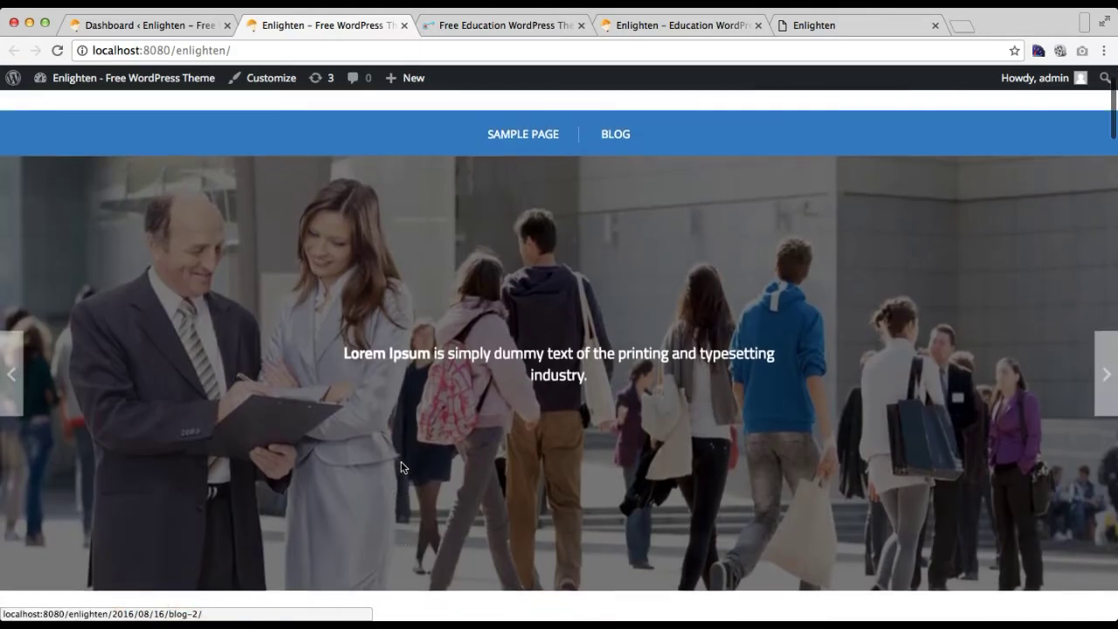
pyautogui.scroll(-8, 401, 467)
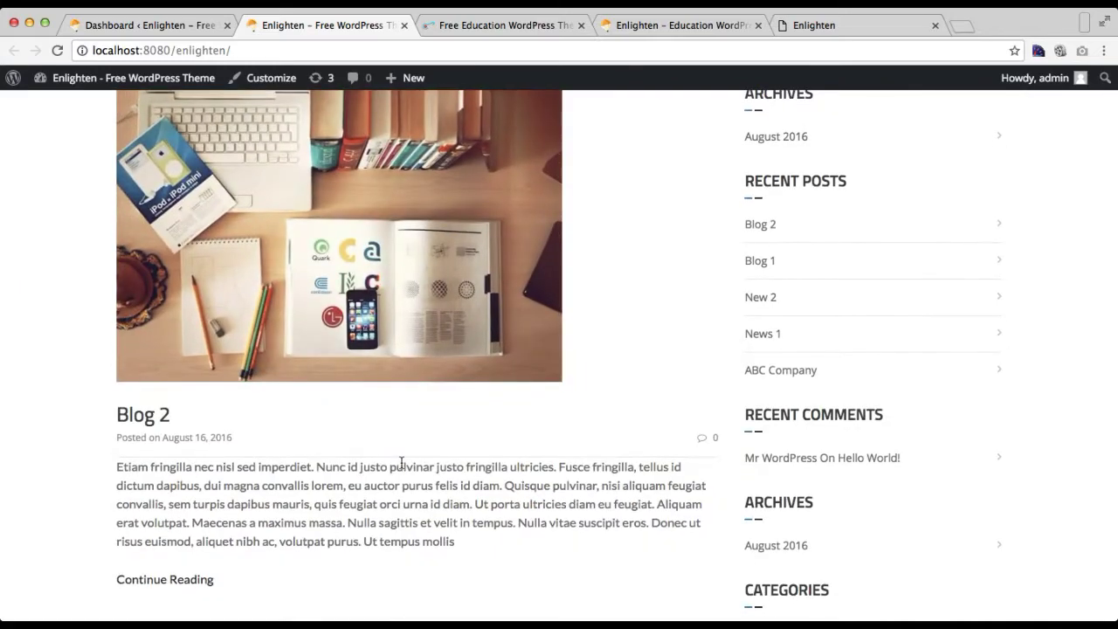
pyautogui.scroll(-10, 401, 465)
pyautogui.scroll(-15, 401, 467)
pyautogui.scroll(-15, 399, 472)
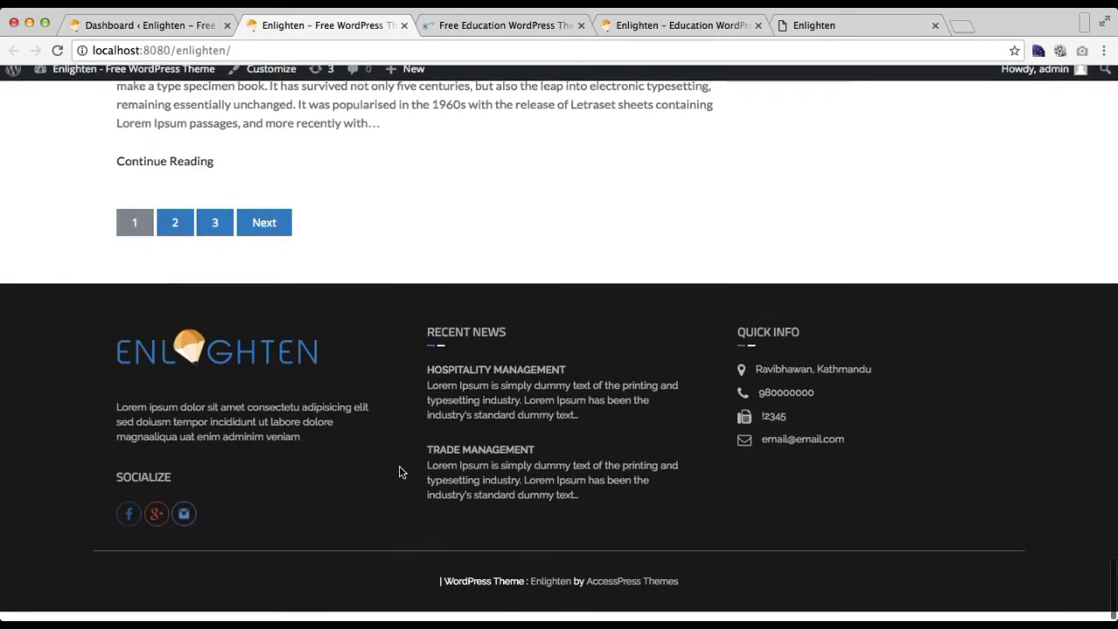
pyautogui.scroll(20, 399, 471)
pyautogui.scroll(15, 400, 471)
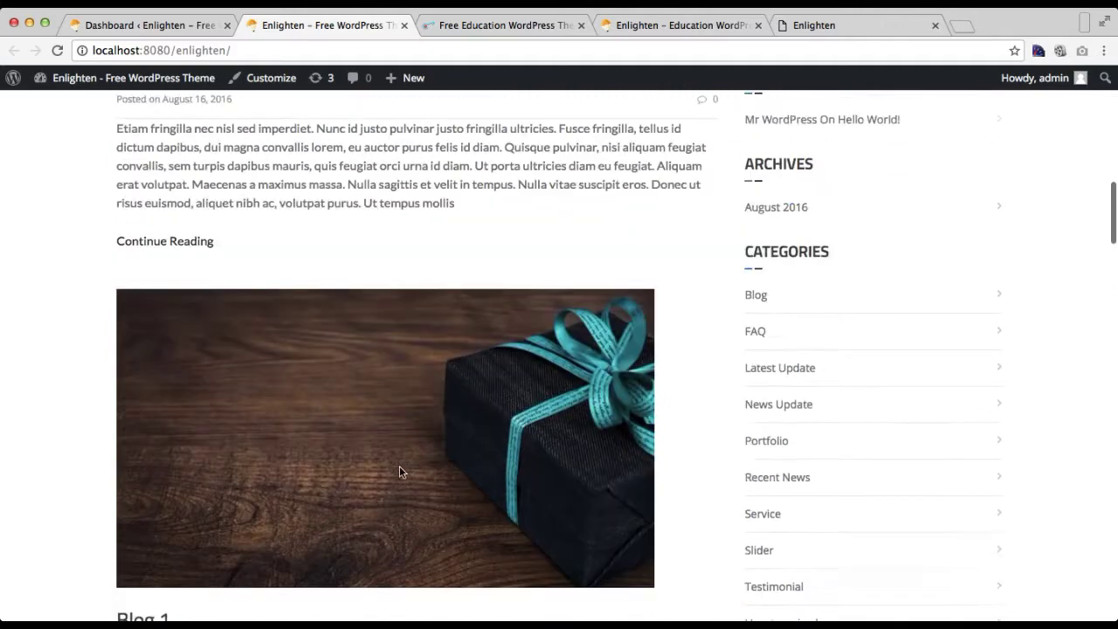
pyautogui.scroll(10, 399, 471)
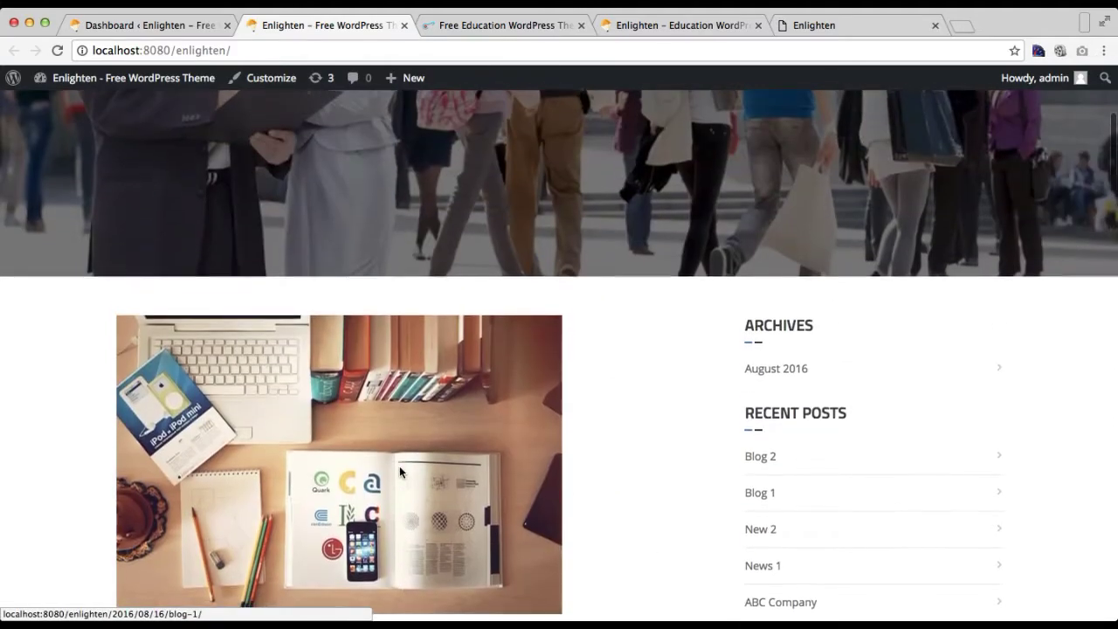
pyautogui.scroll(5, 399, 472)
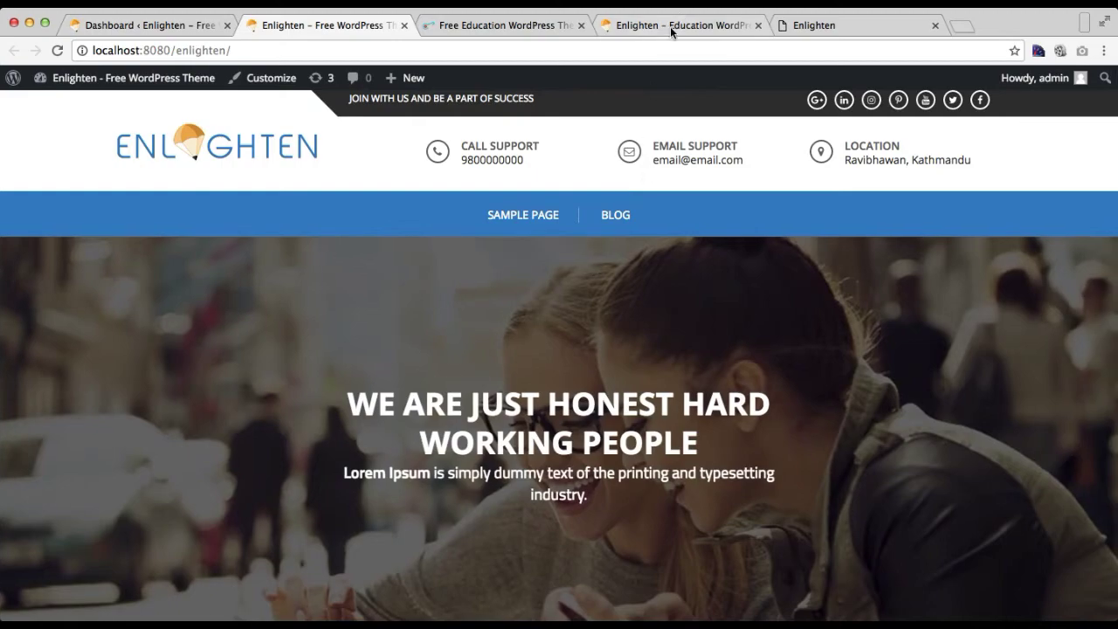
pyautogui.click(670, 26)
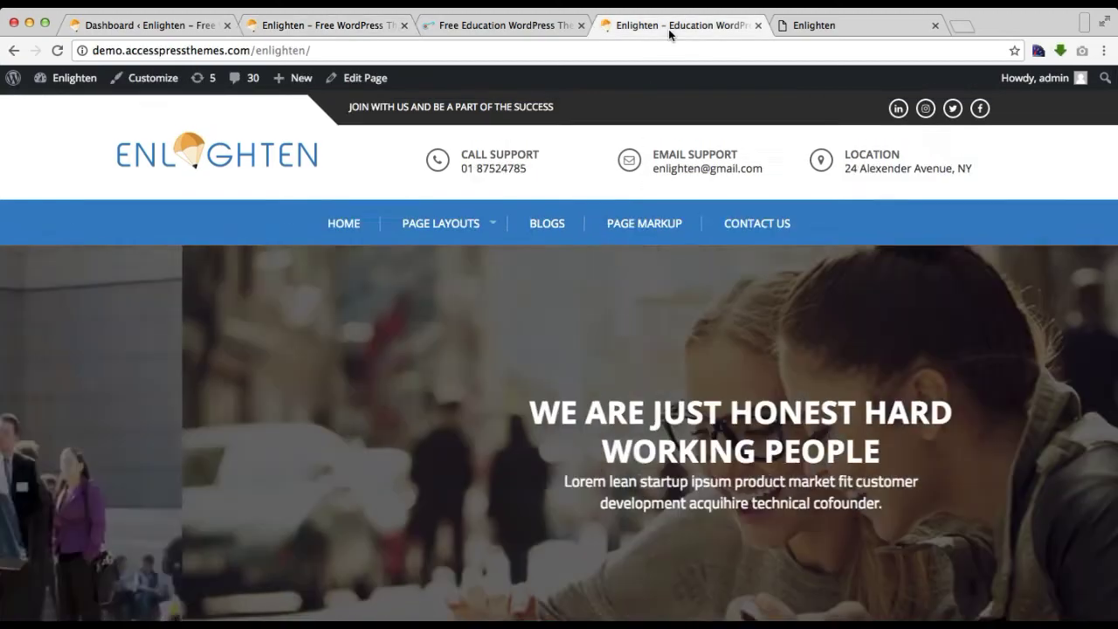
# Return to the local Enlighten admin Dashboard showing 28 posts and 1 page
pyautogui.scroll(-10, 588, 549)
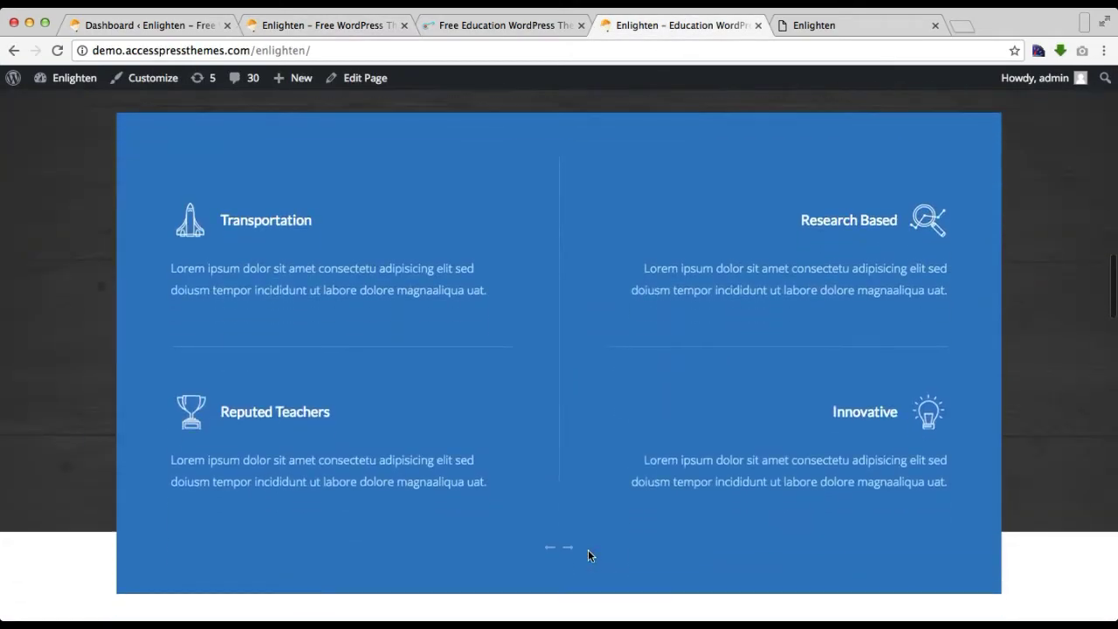
pyautogui.scroll(10, 588, 549)
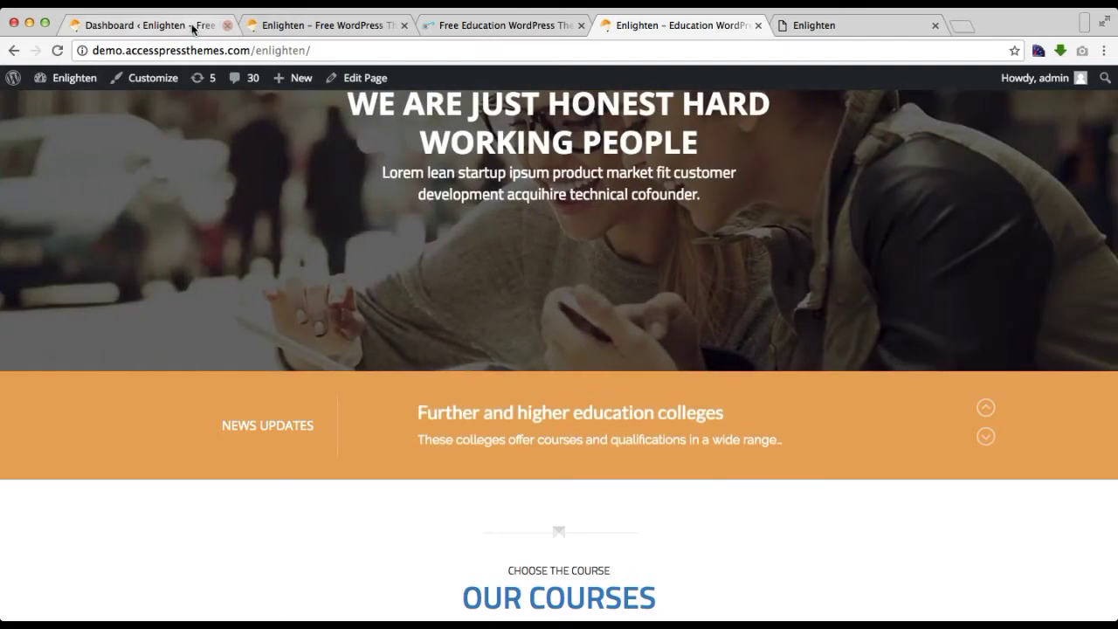
pyautogui.click(186, 26)
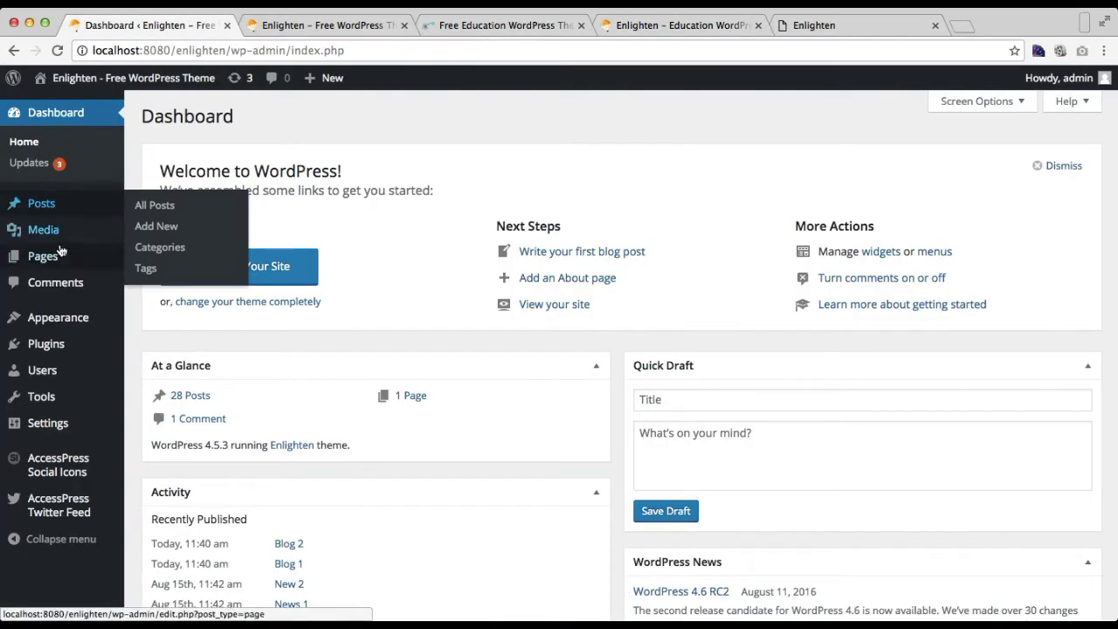
pyautogui.moveTo(46, 259)
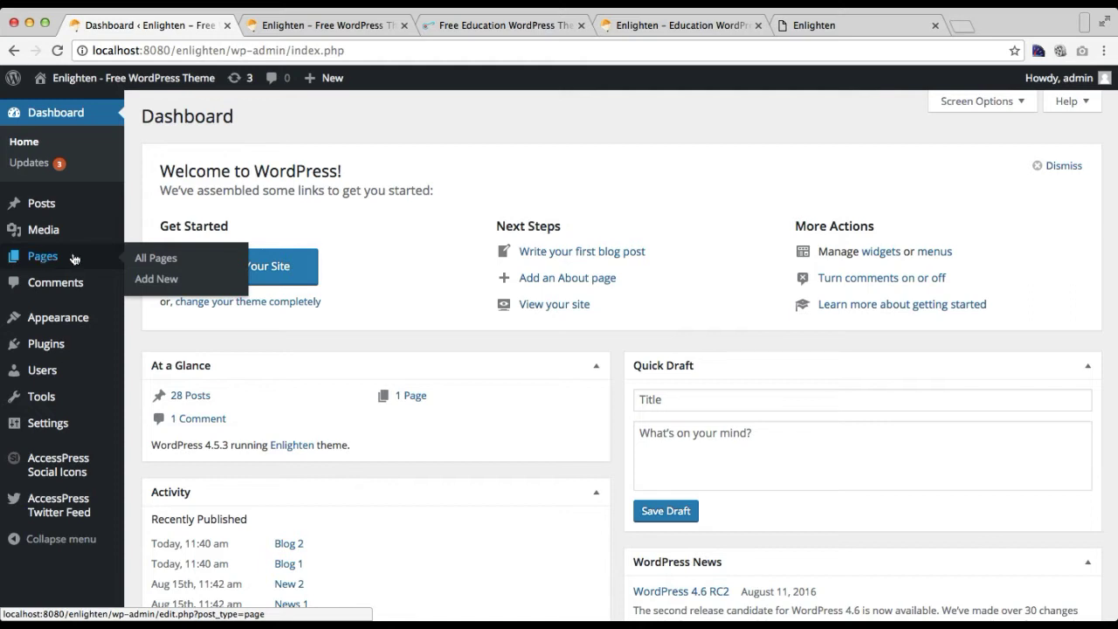
# Add a new page 'Home' with the Home Page template and publish it at /enlighten/home/
pyautogui.click(161, 279)
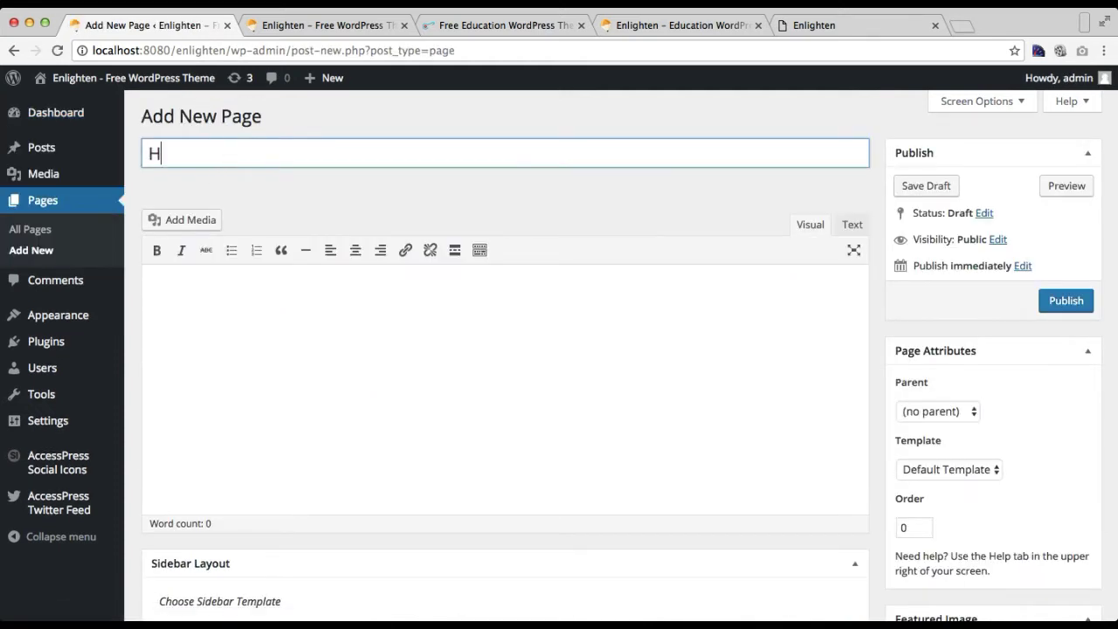
pyautogui.scroll(-4, 403, 342)
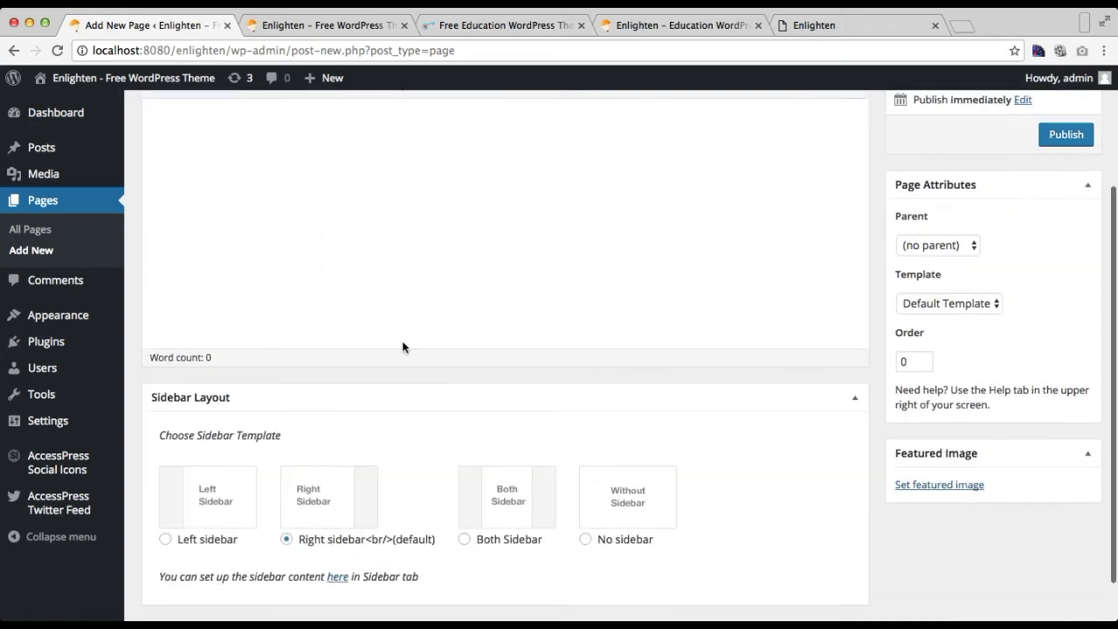
pyautogui.click(1003, 185)
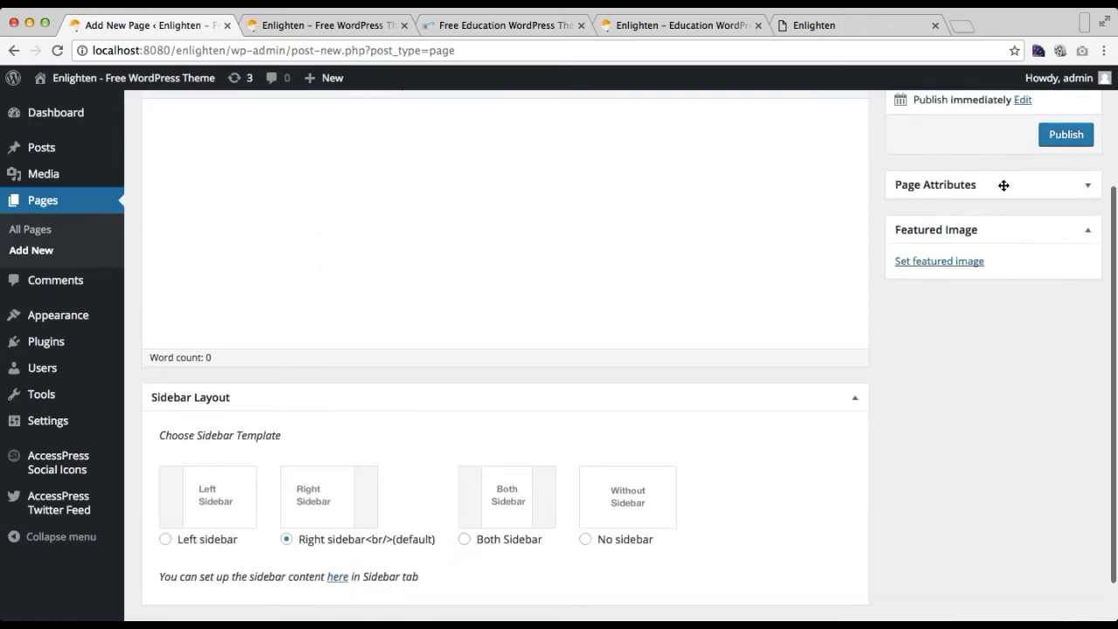
pyautogui.click(1005, 189)
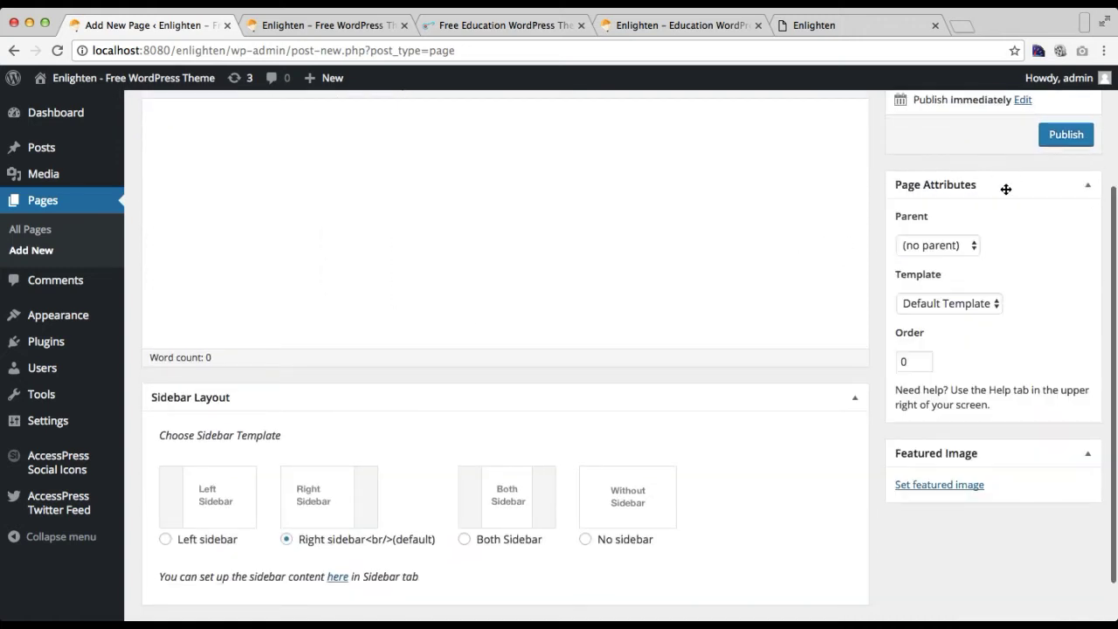
pyautogui.click(971, 301)
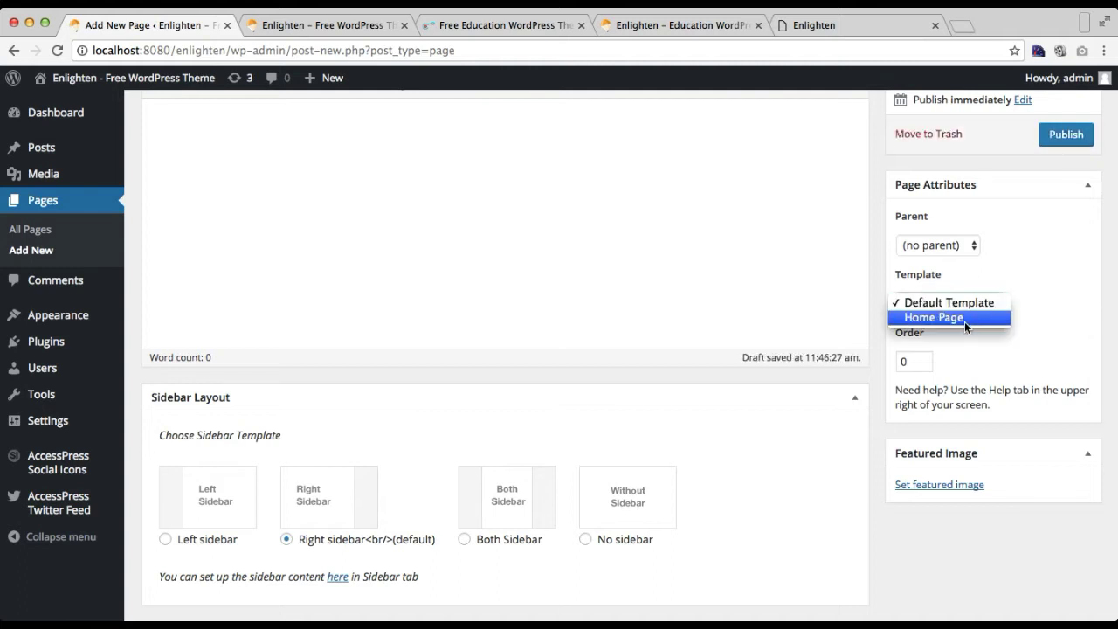
pyautogui.click(957, 318)
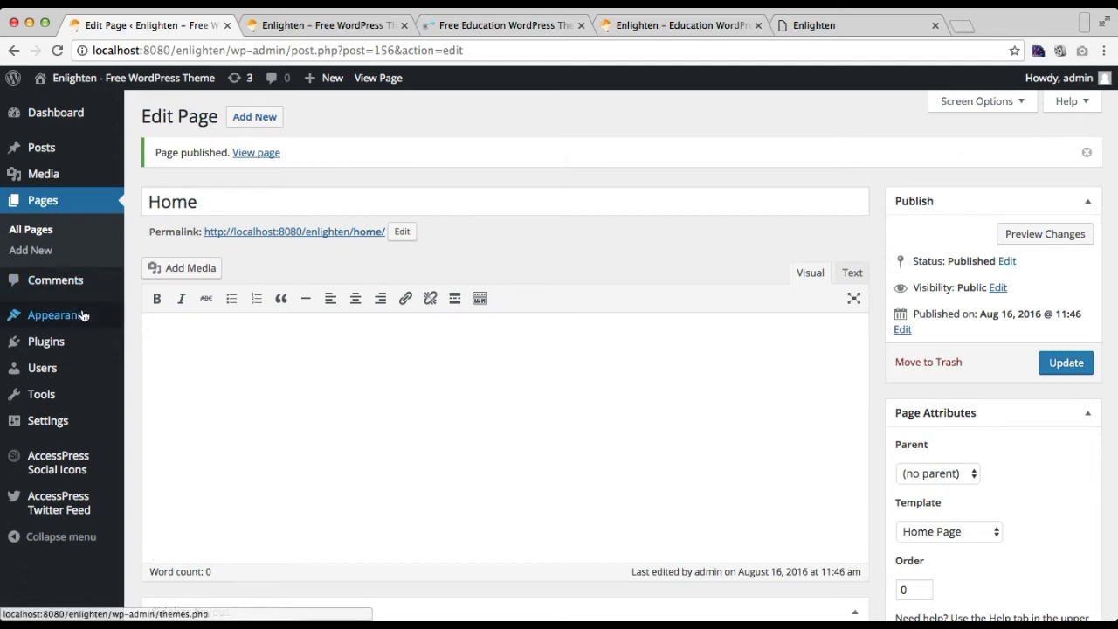
pyautogui.moveTo(83, 321)
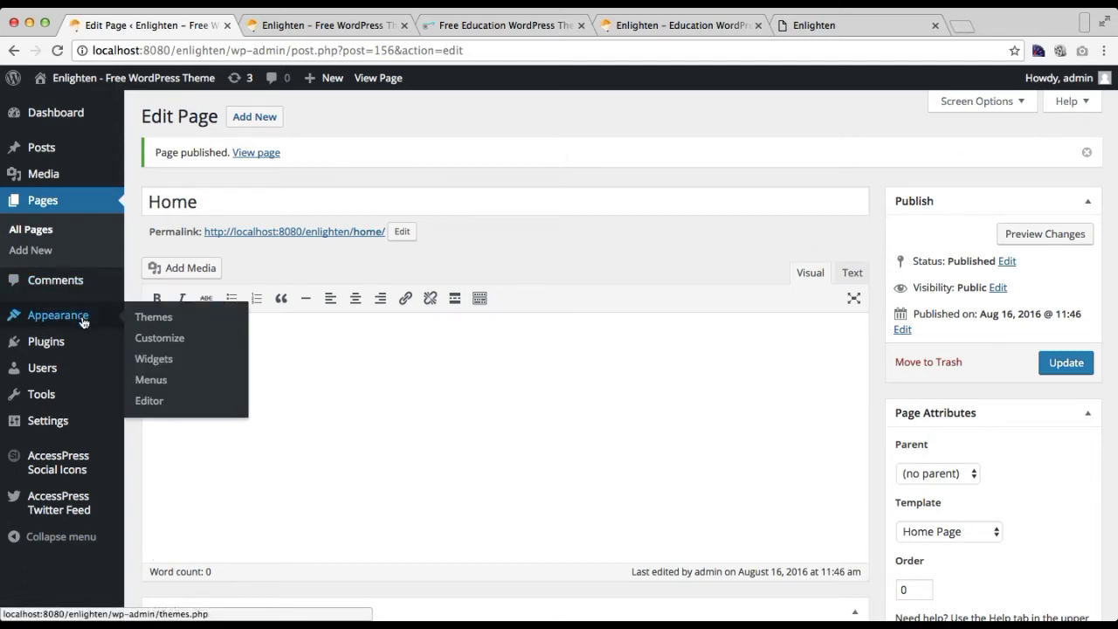
# Open Appearance > Customize in a new tab and go to its Static Front Page section
pyautogui.rightClick(173, 349)
pyautogui.click(194, 347)
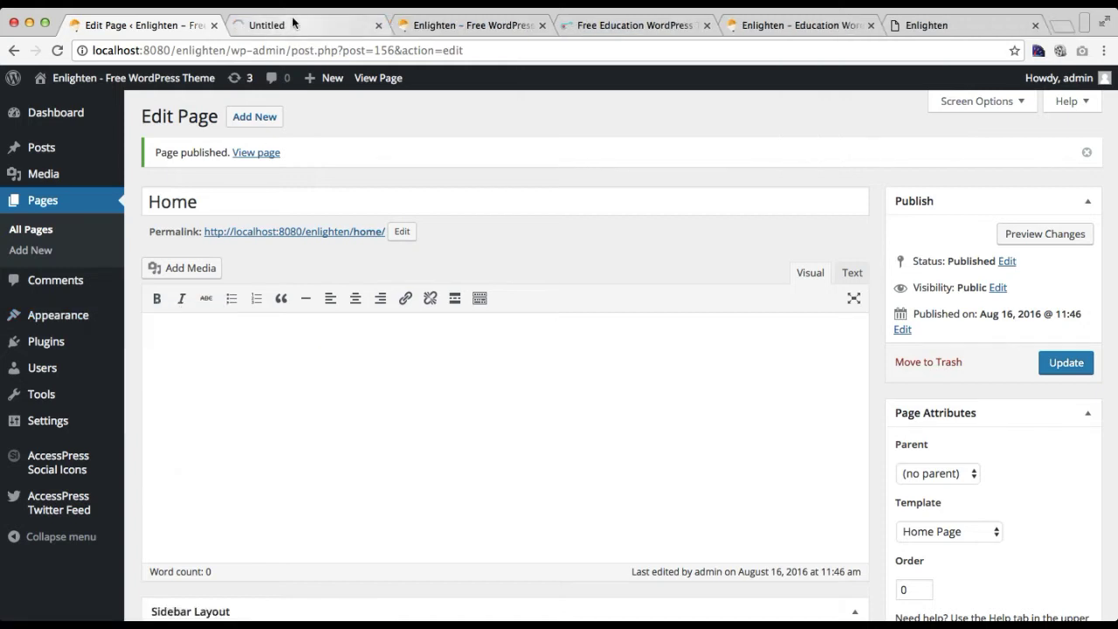
pyautogui.click(294, 23)
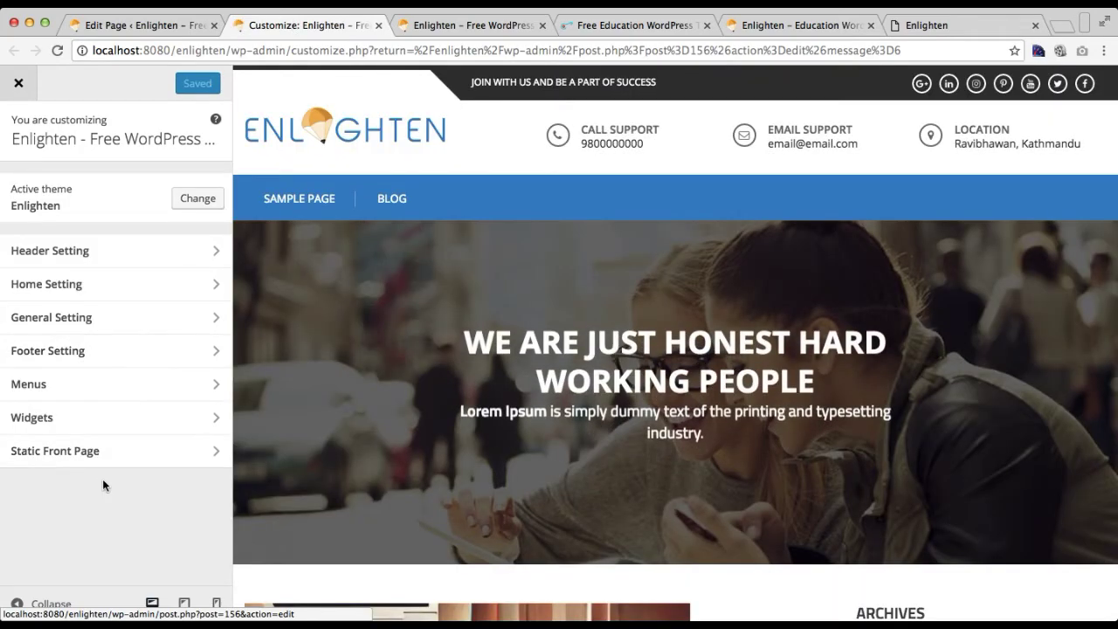
pyautogui.click(111, 461)
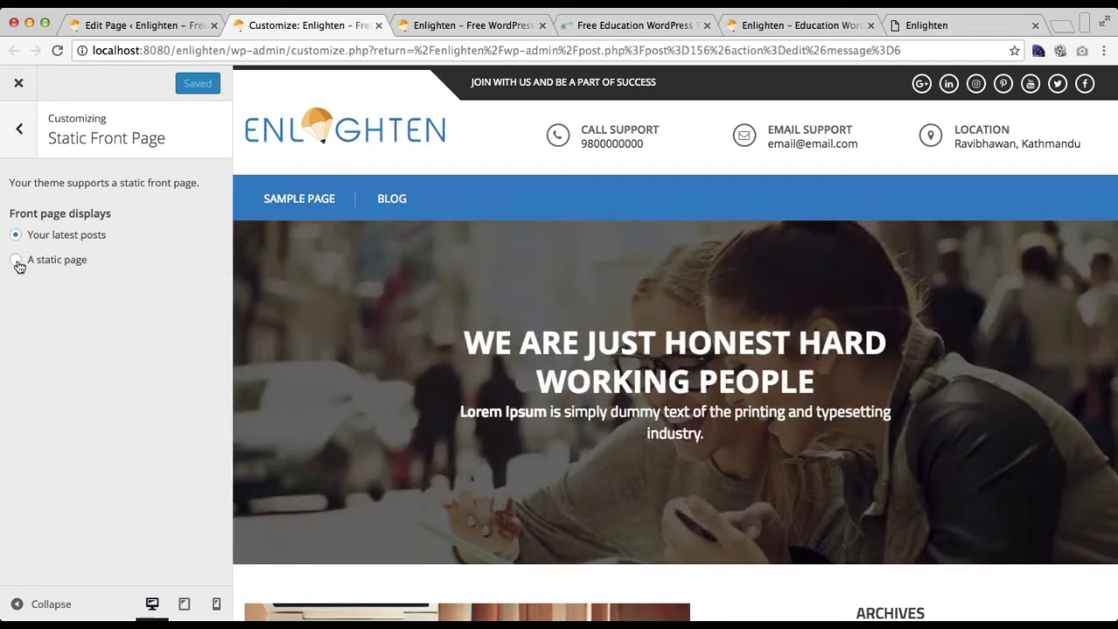
# Set the front page to the static page 'Home' and Save & Publish
pyautogui.click(16, 260)
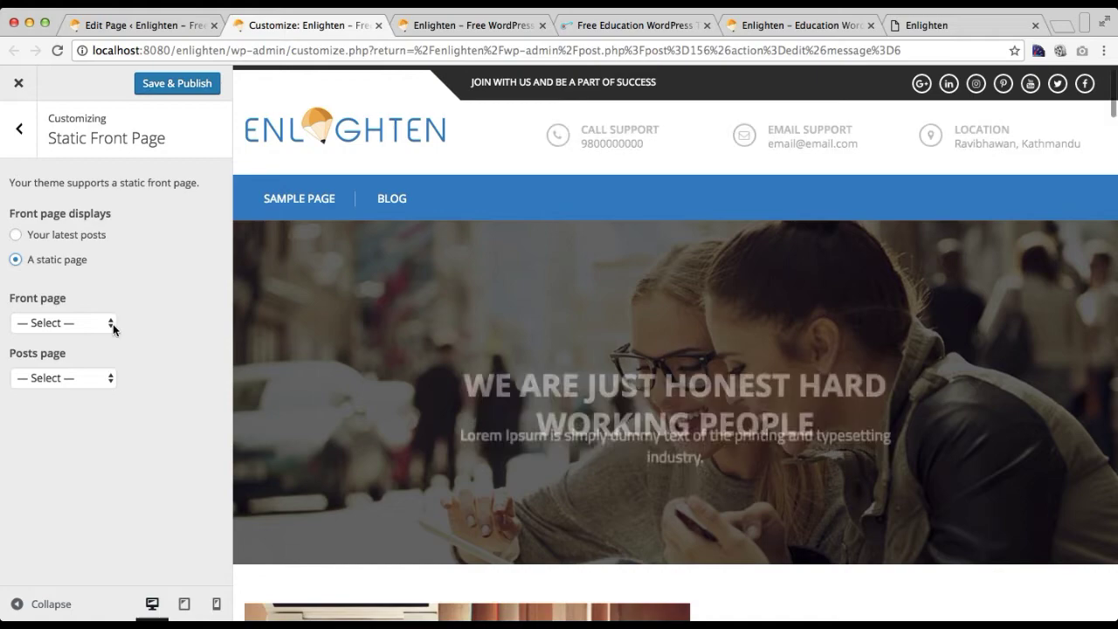
pyautogui.click(110, 323)
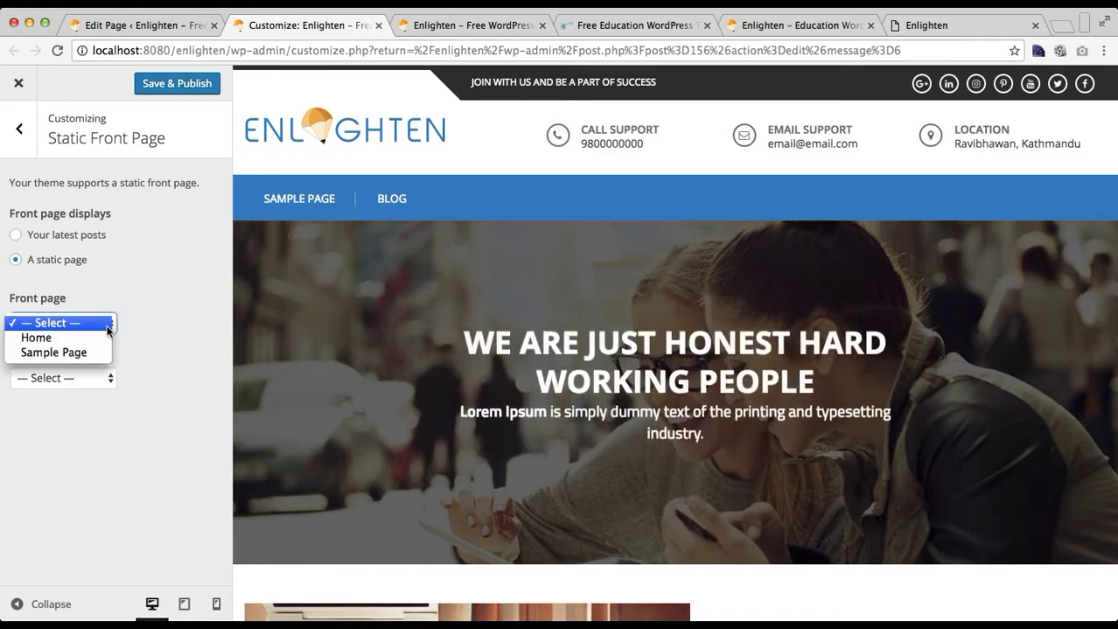
pyautogui.click(102, 339)
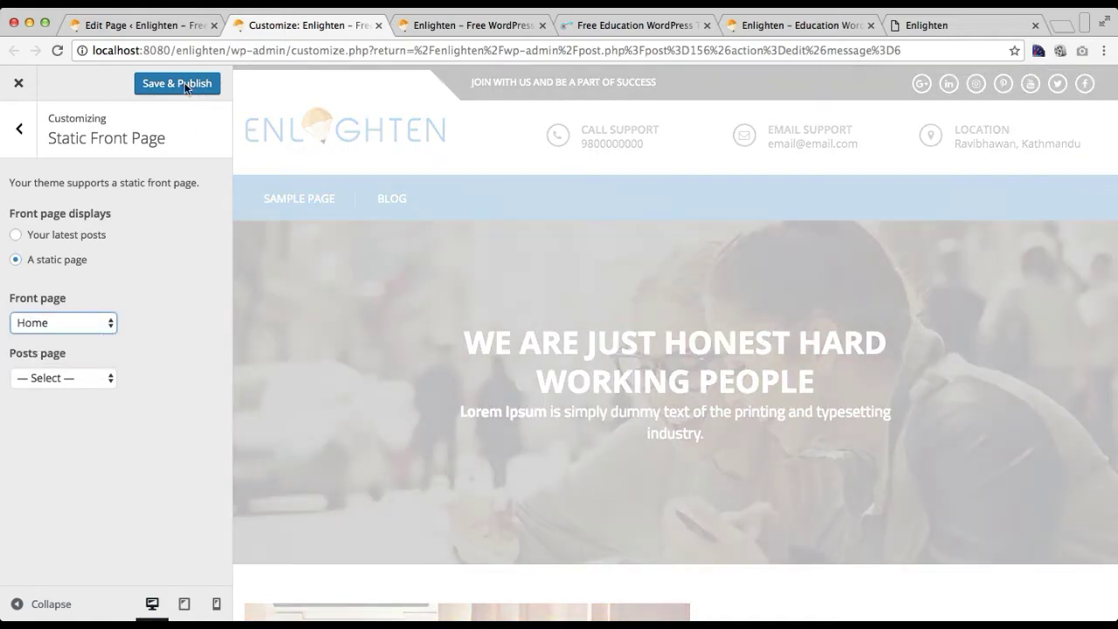
pyautogui.click(185, 83)
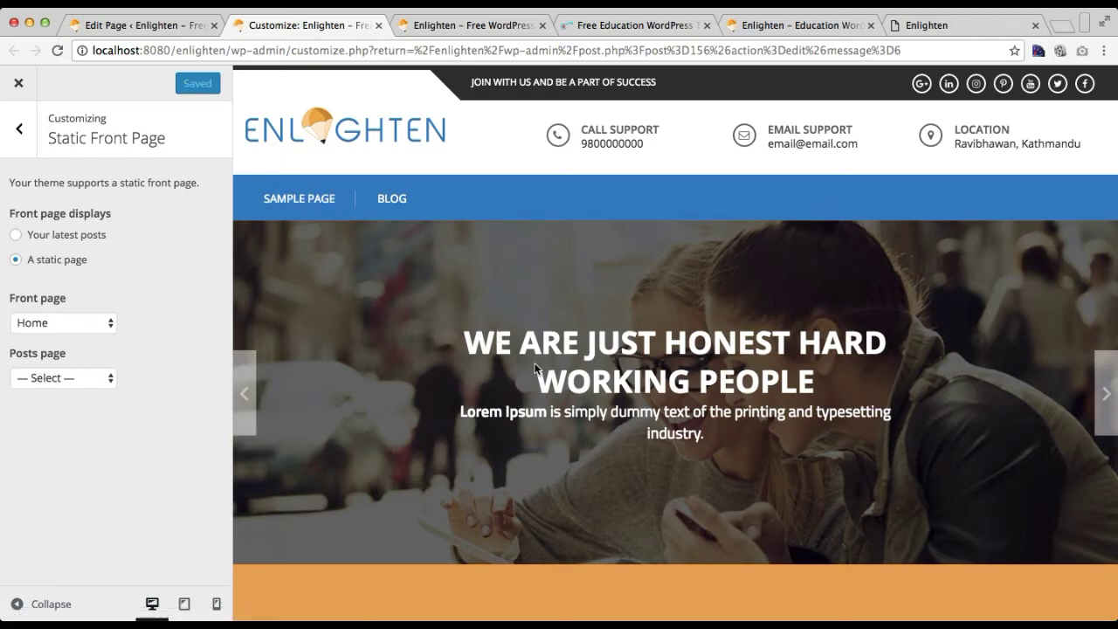
pyautogui.scroll(-7, 663, 319)
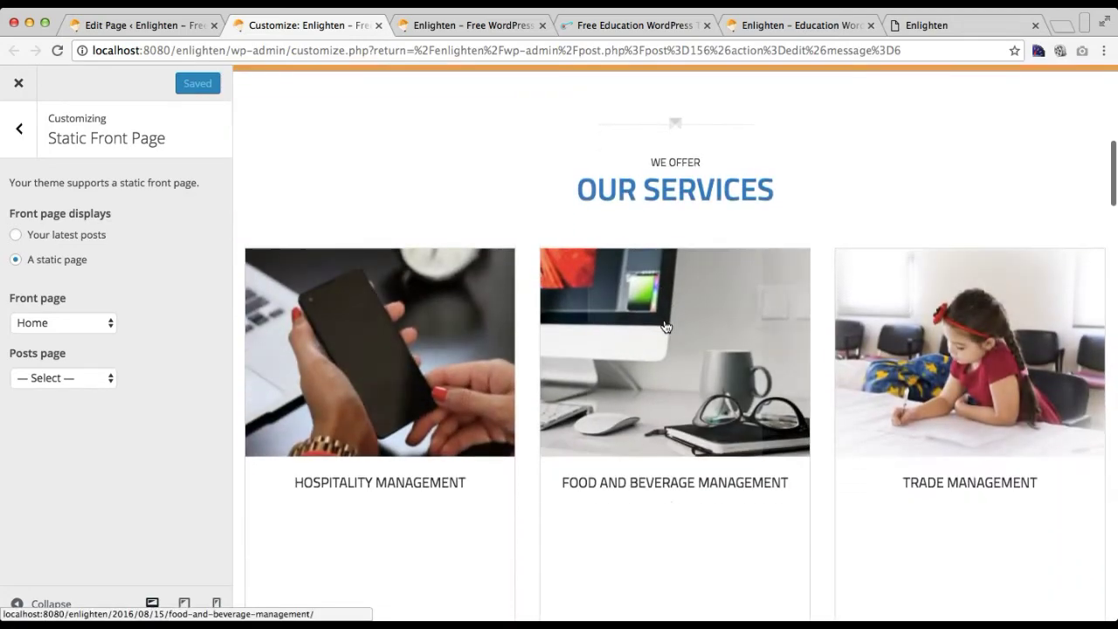
pyautogui.scroll(-10, 665, 327)
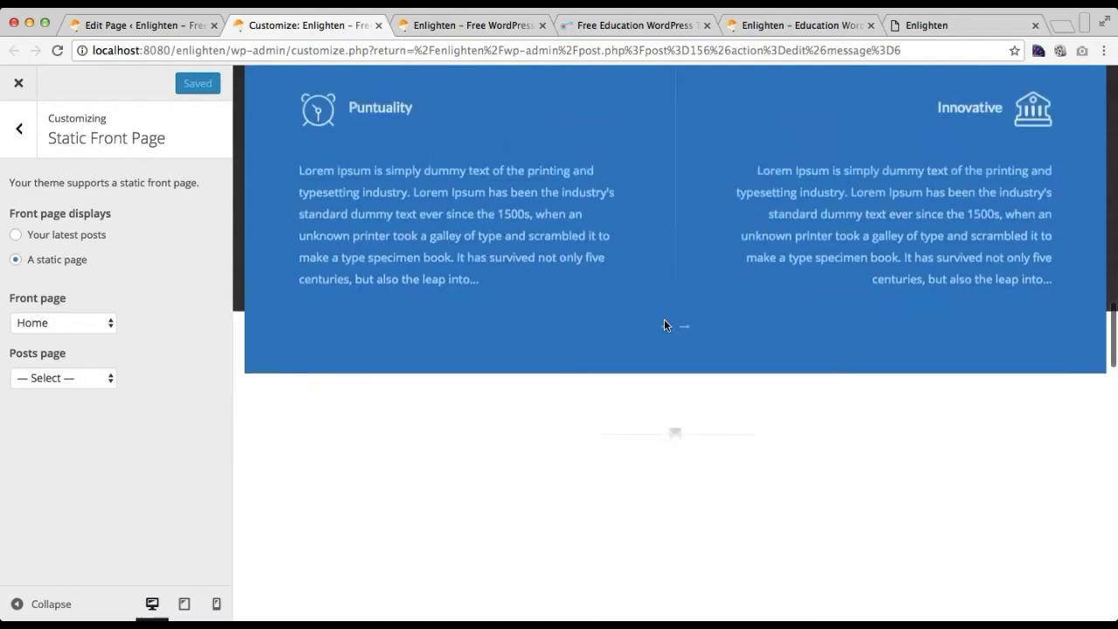
pyautogui.scroll(-15, 664, 325)
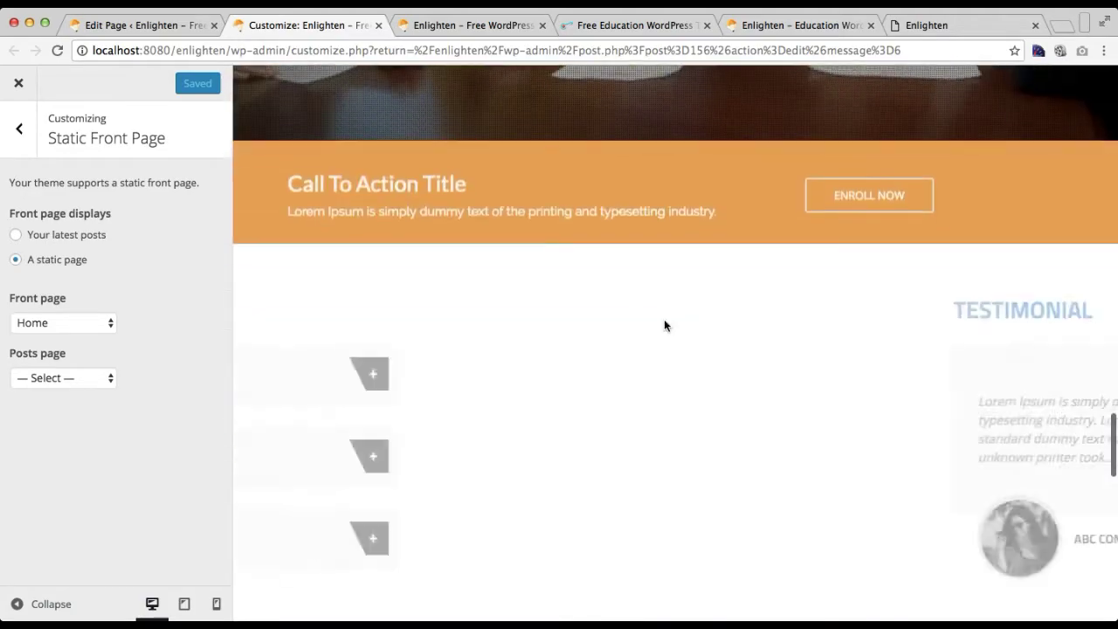
pyautogui.scroll(-3, 664, 318)
pyautogui.scroll(13, 663, 318)
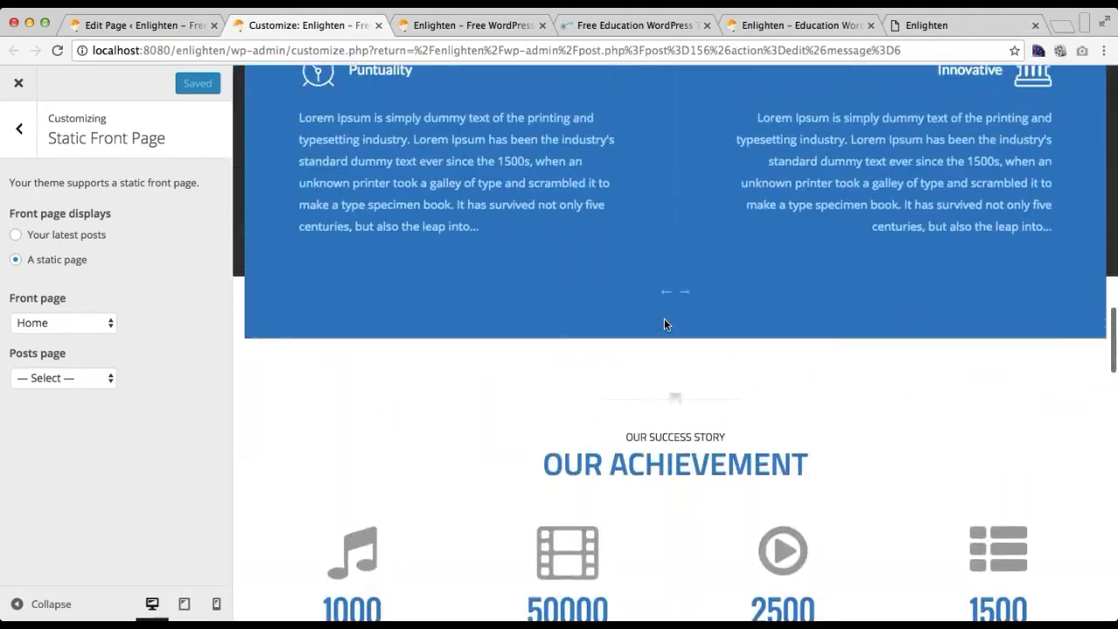
pyautogui.scroll(10, 664, 323)
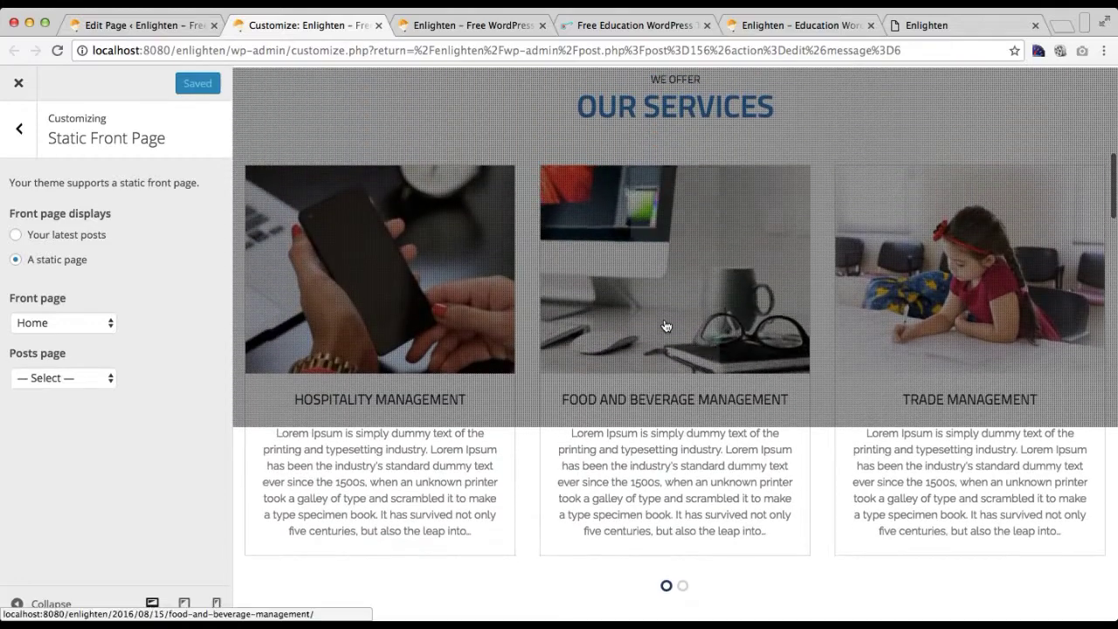
pyautogui.scroll(10, 664, 325)
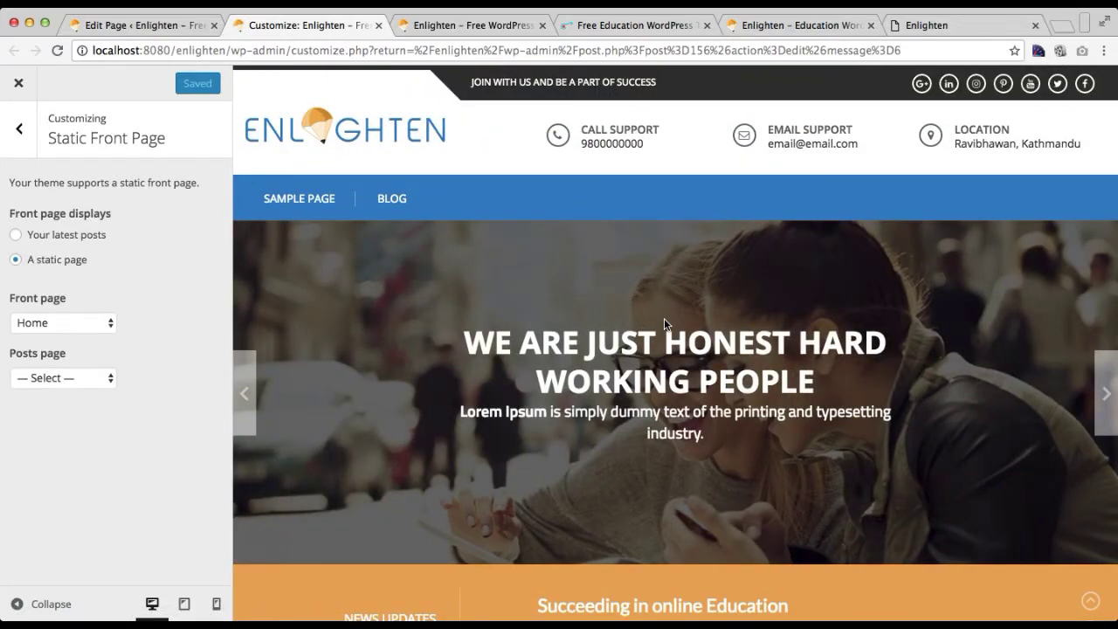
pyautogui.scroll(-7, 663, 318)
pyautogui.scroll(3, 663, 319)
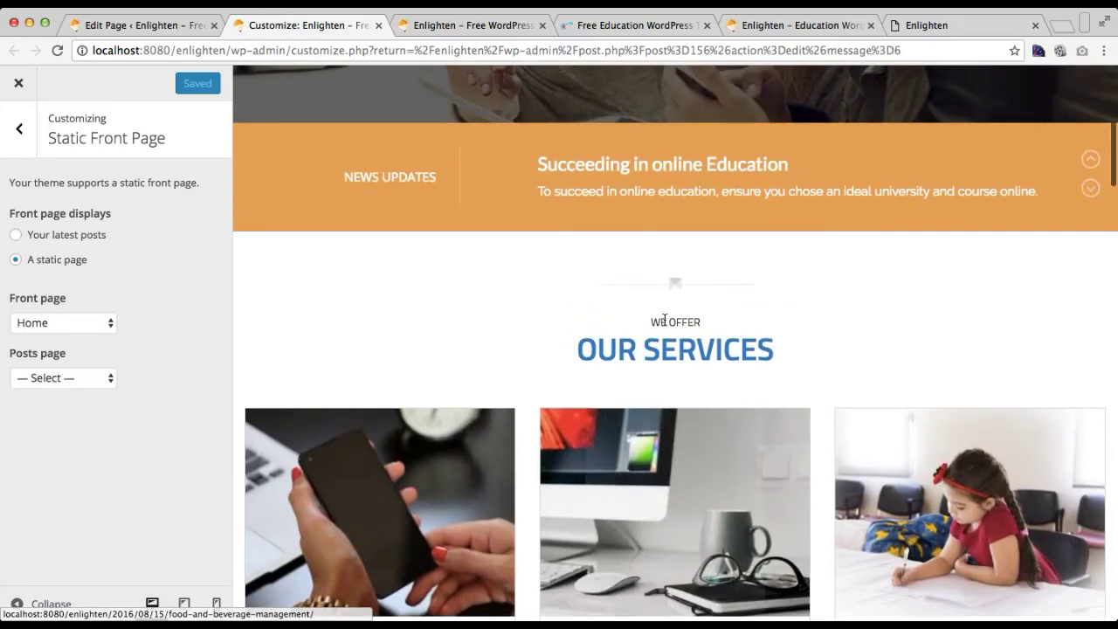
pyautogui.scroll(-3, 663, 320)
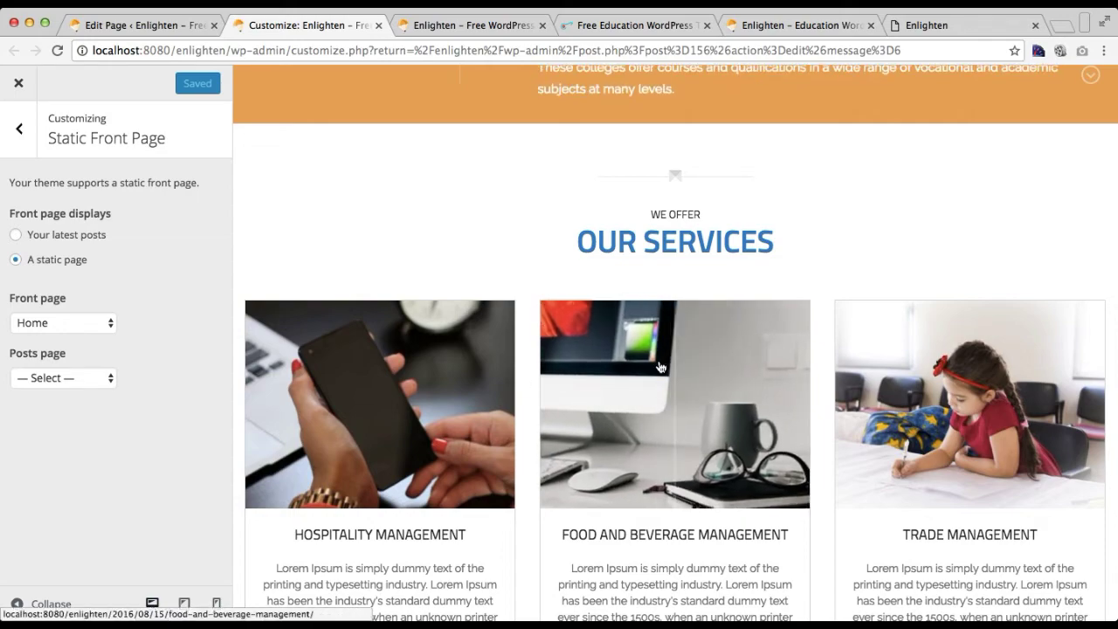
pyautogui.scroll(-10, 660, 367)
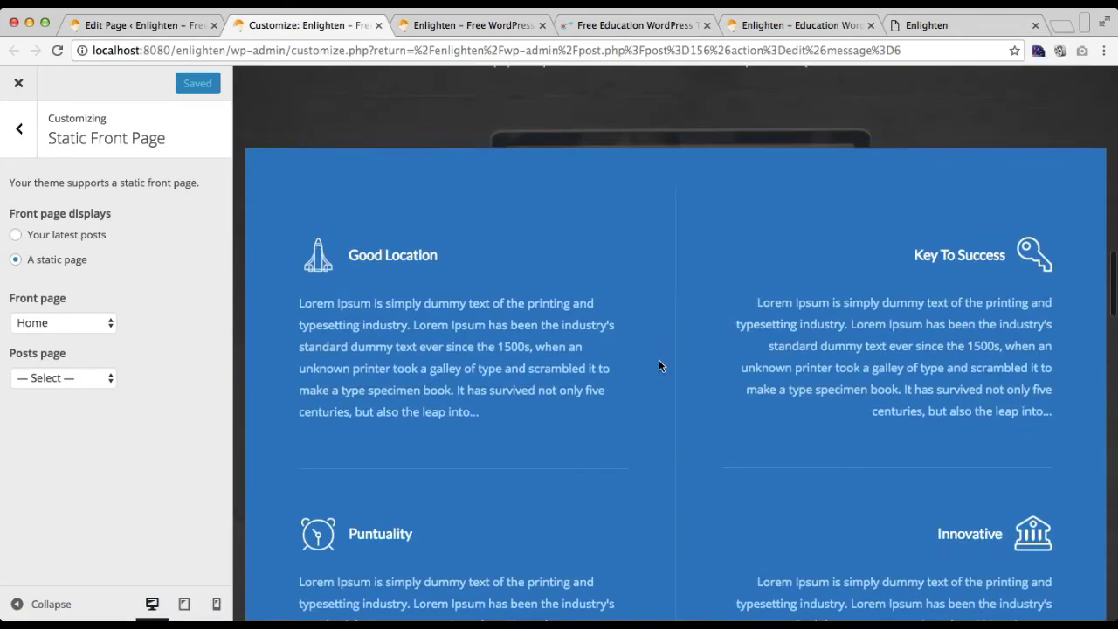
pyautogui.scroll(-10, 658, 359)
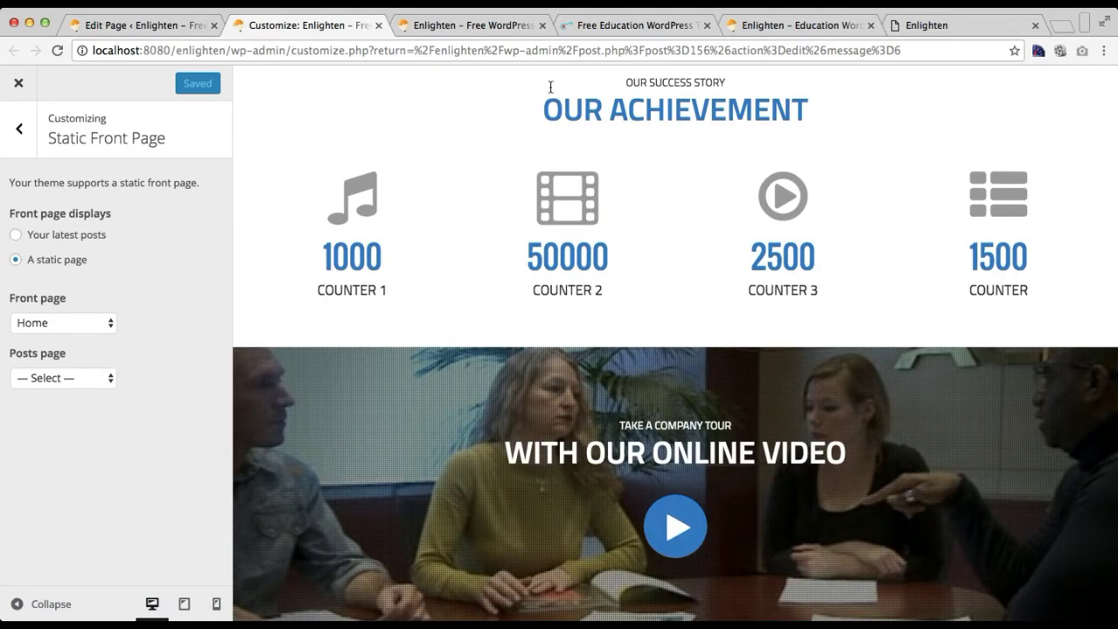
pyautogui.scroll(1, 568, 83)
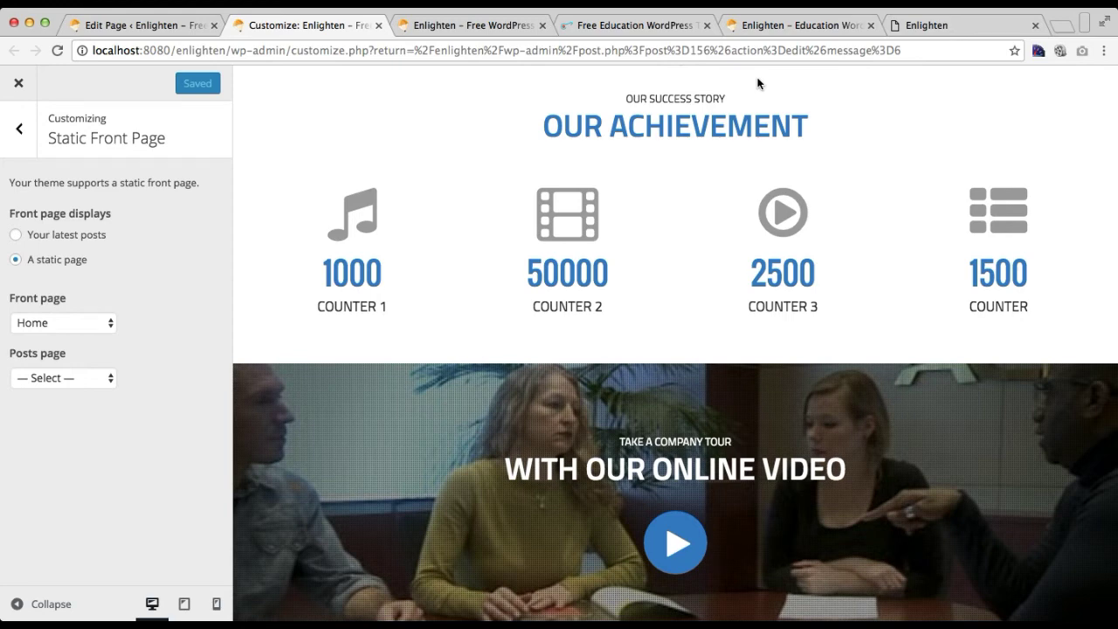
# Read the documentation's Enlighten Home Page instructions, then switch to the localhost site tab
pyautogui.click(913, 33)
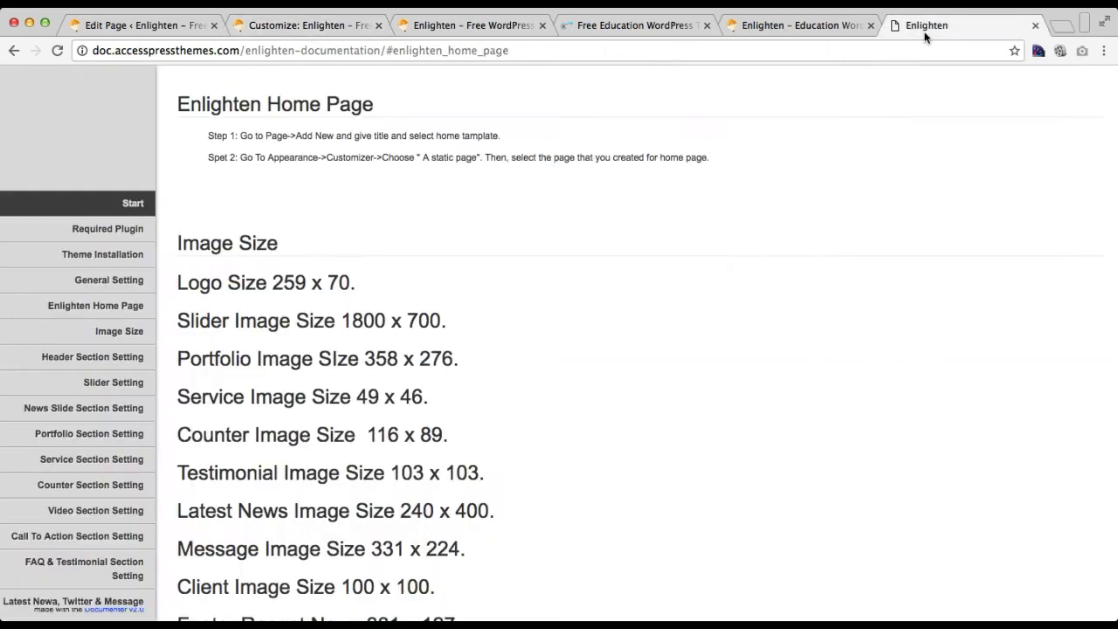
pyautogui.click(136, 290)
pyautogui.click(131, 306)
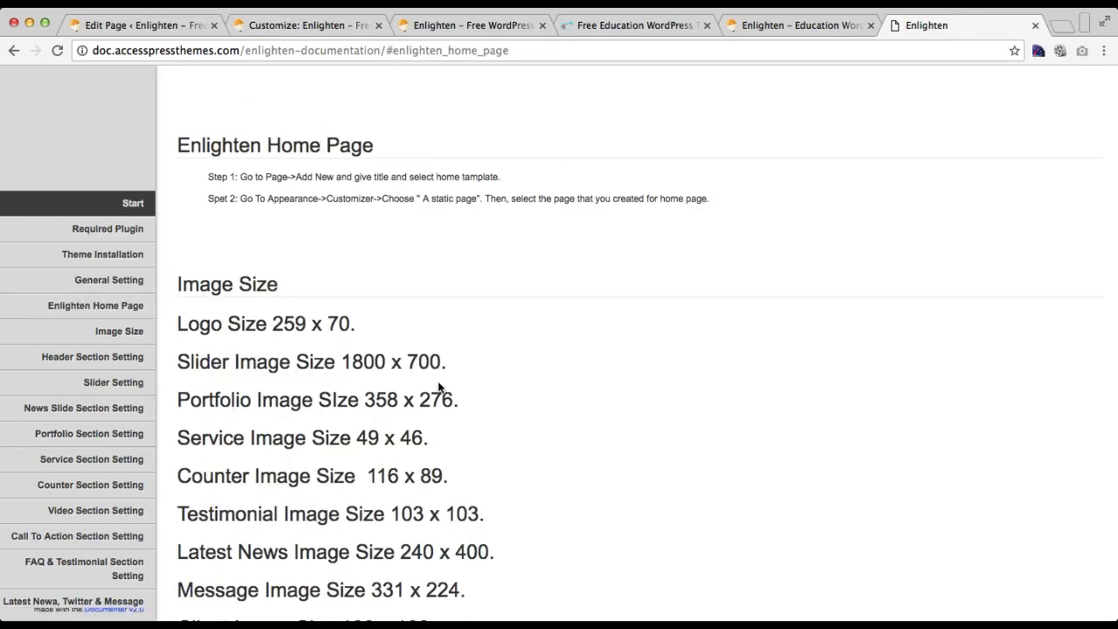
pyautogui.scroll(-6, 438, 385)
pyautogui.scroll(-20, 438, 375)
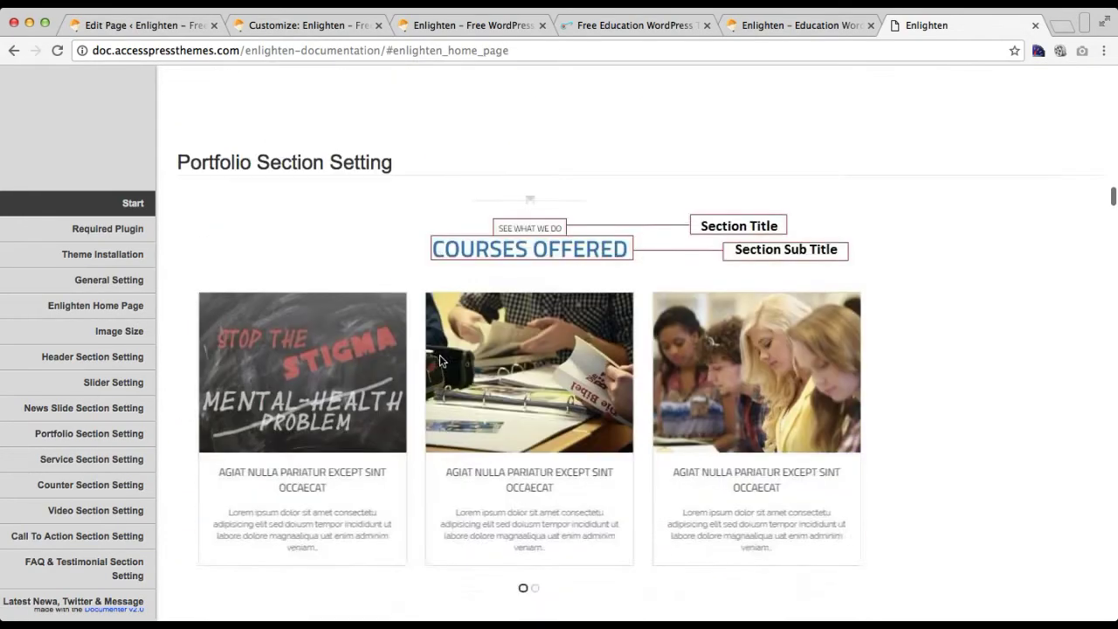
pyautogui.scroll(-4, 440, 356)
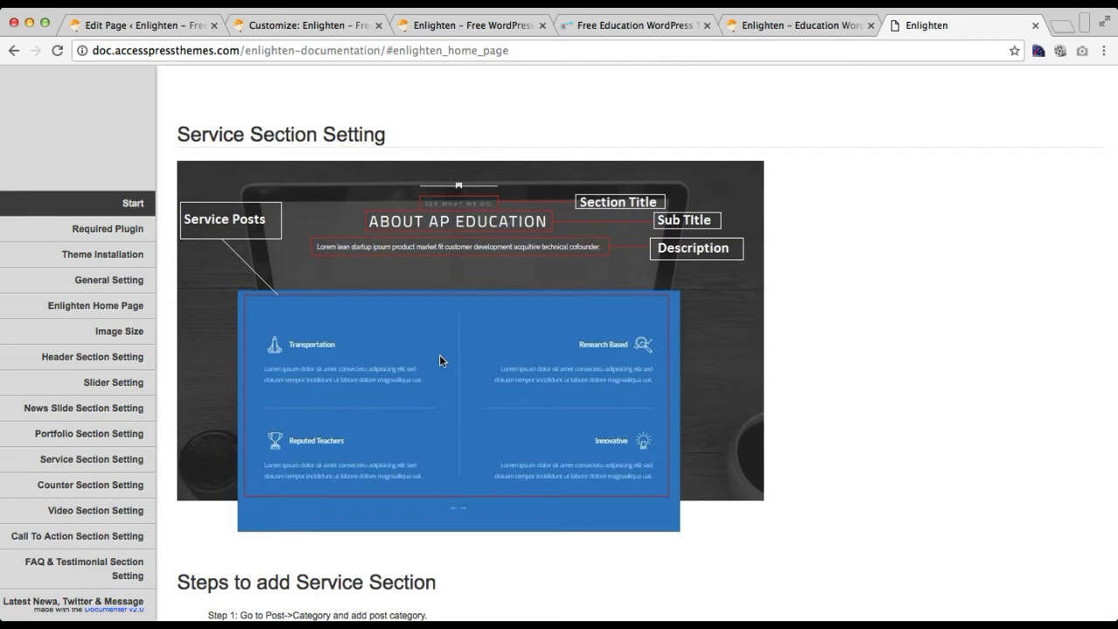
pyautogui.click(404, 21)
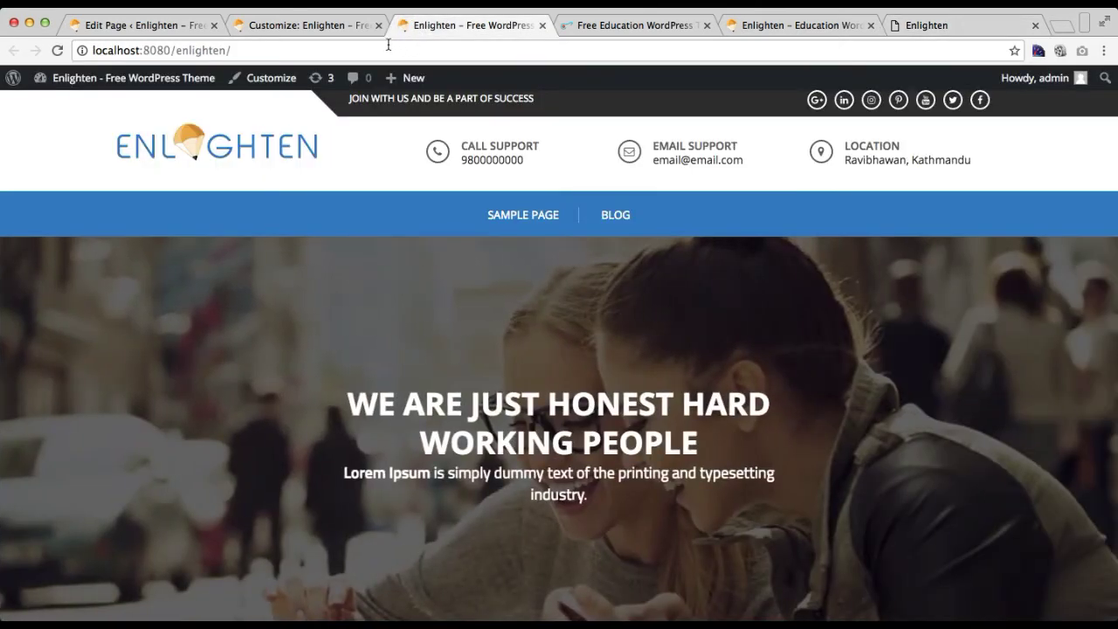
# Reload the local site and scroll through the new Home page's slider and services sections
pyautogui.click(388, 50)
pyautogui.press('Return')
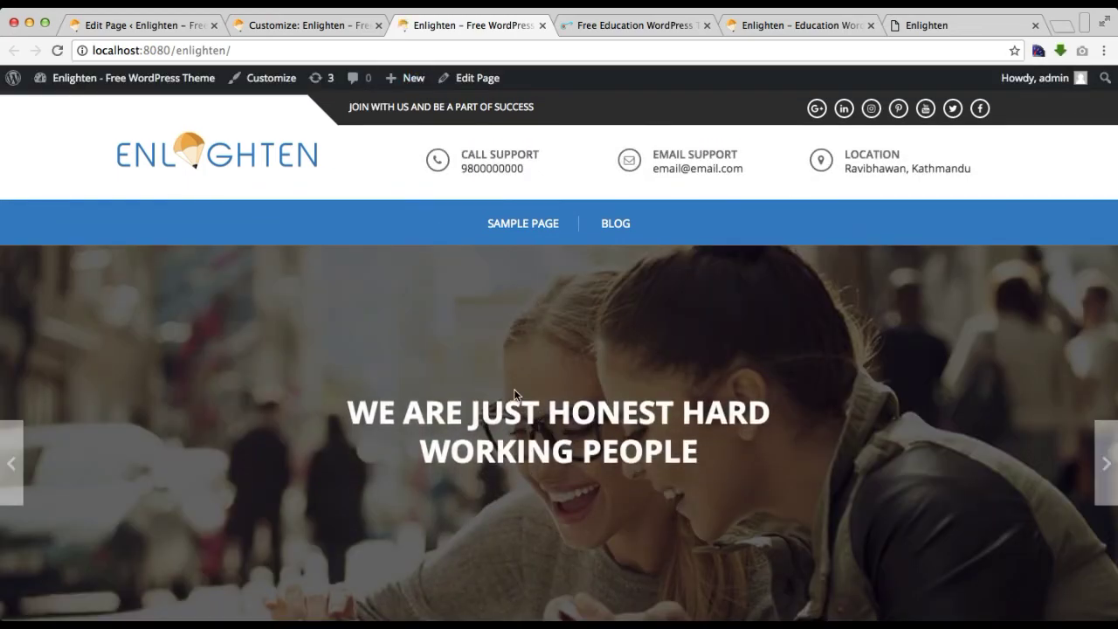
pyautogui.scroll(-7, 514, 389)
pyautogui.scroll(-6, 514, 395)
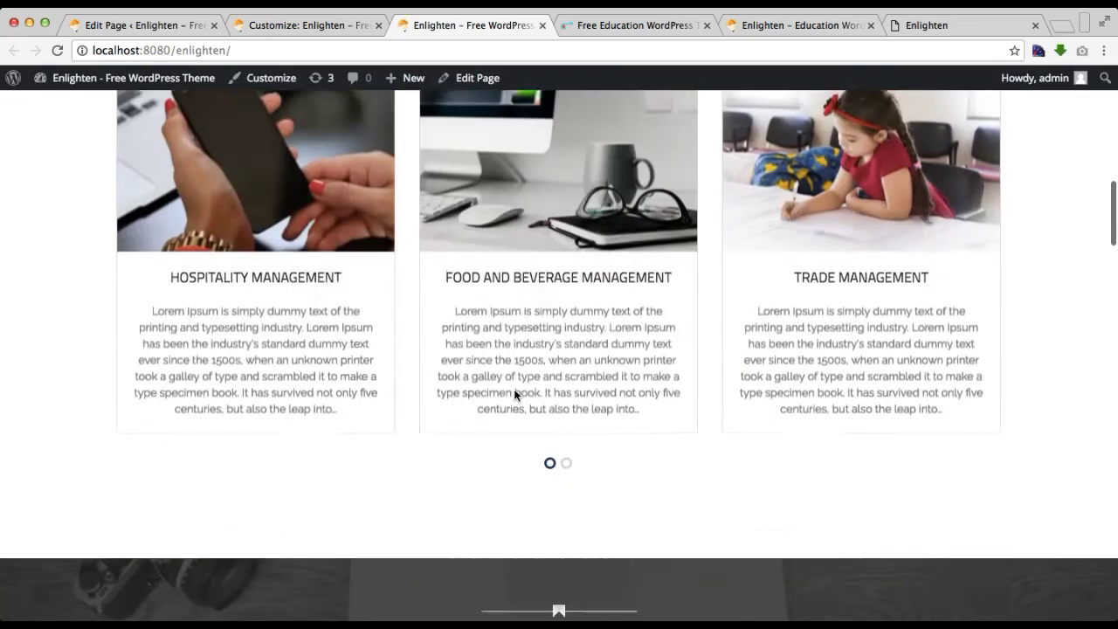
pyautogui.scroll(-8, 514, 394)
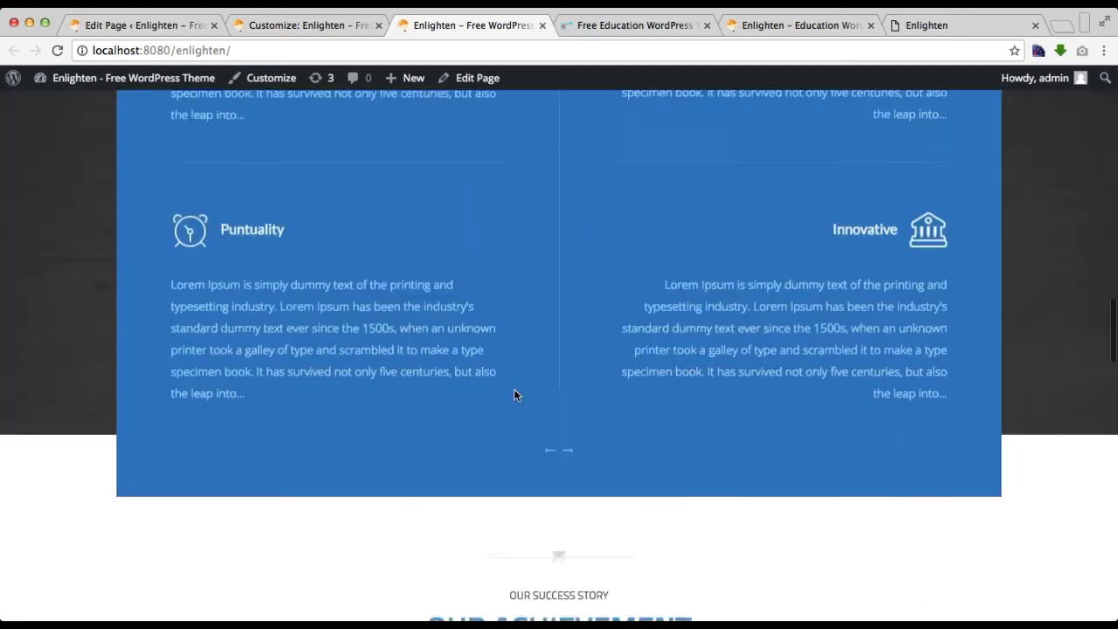
pyautogui.scroll(10, 514, 395)
pyautogui.scroll(10, 514, 395)
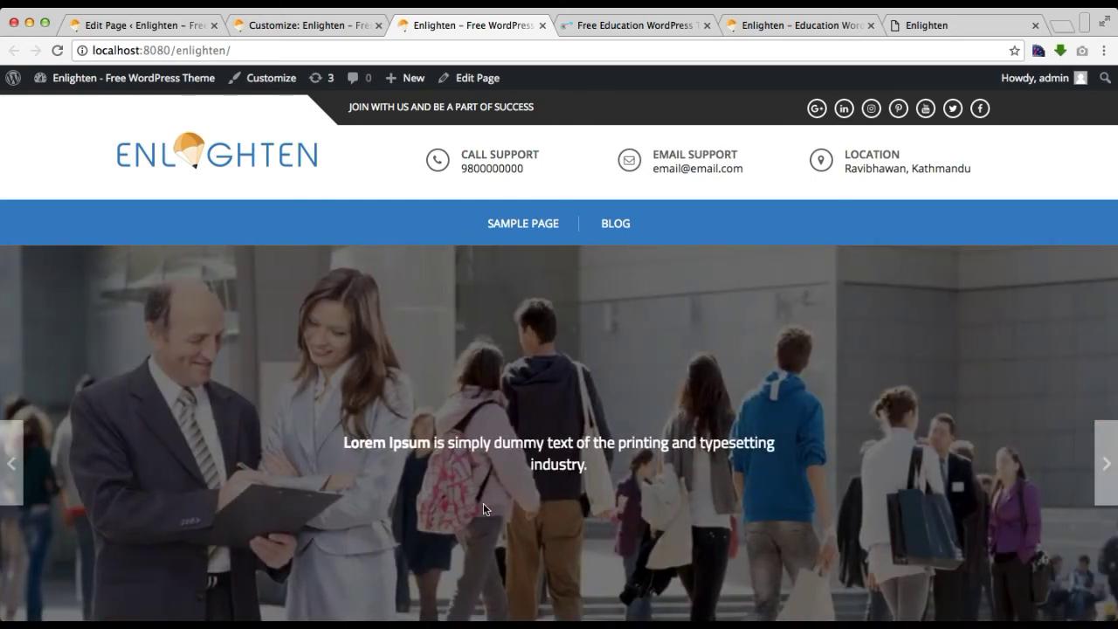
pyautogui.scroll(-10, 483, 503)
pyautogui.scroll(3, 482, 503)
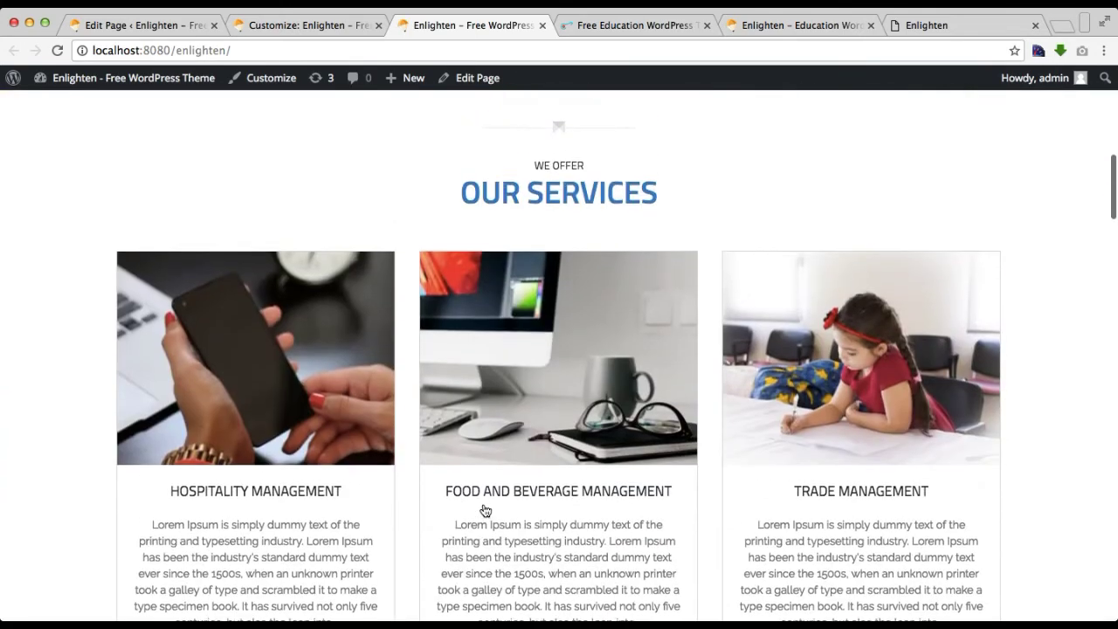
pyautogui.scroll(10, 484, 510)
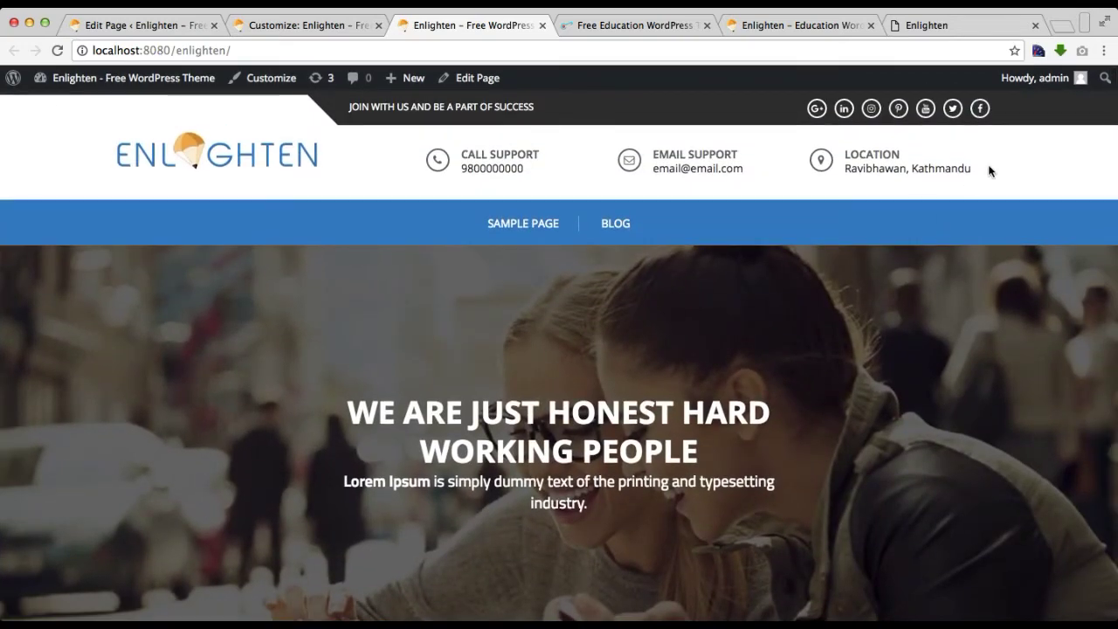
pyautogui.click(915, 29)
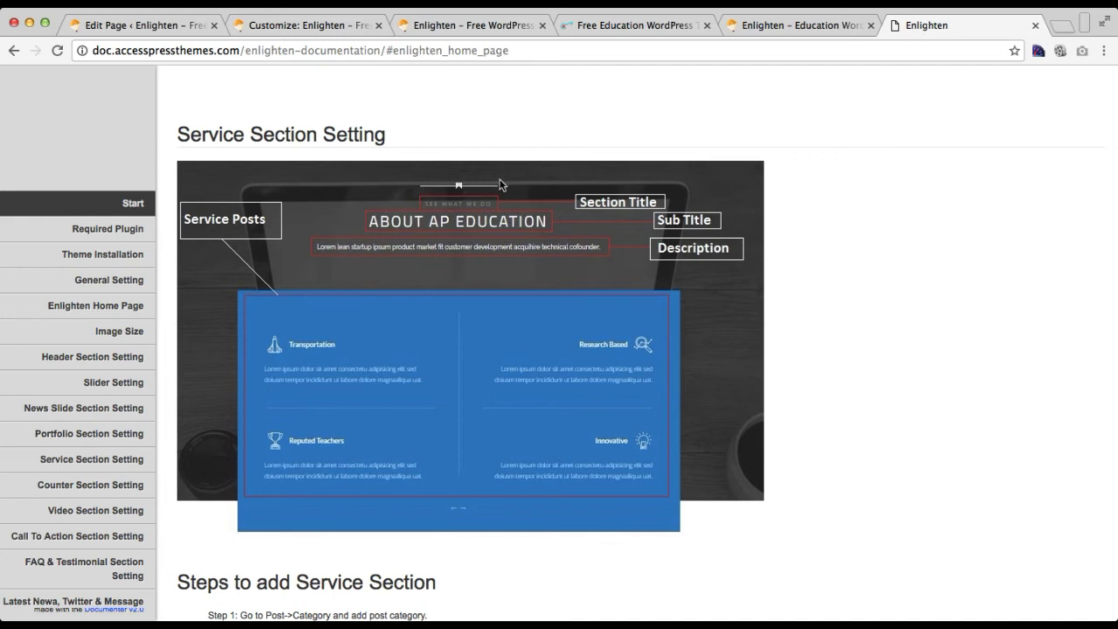
# Jump to the Enlighten Home Page section of the documentation
pyautogui.click(93, 312)
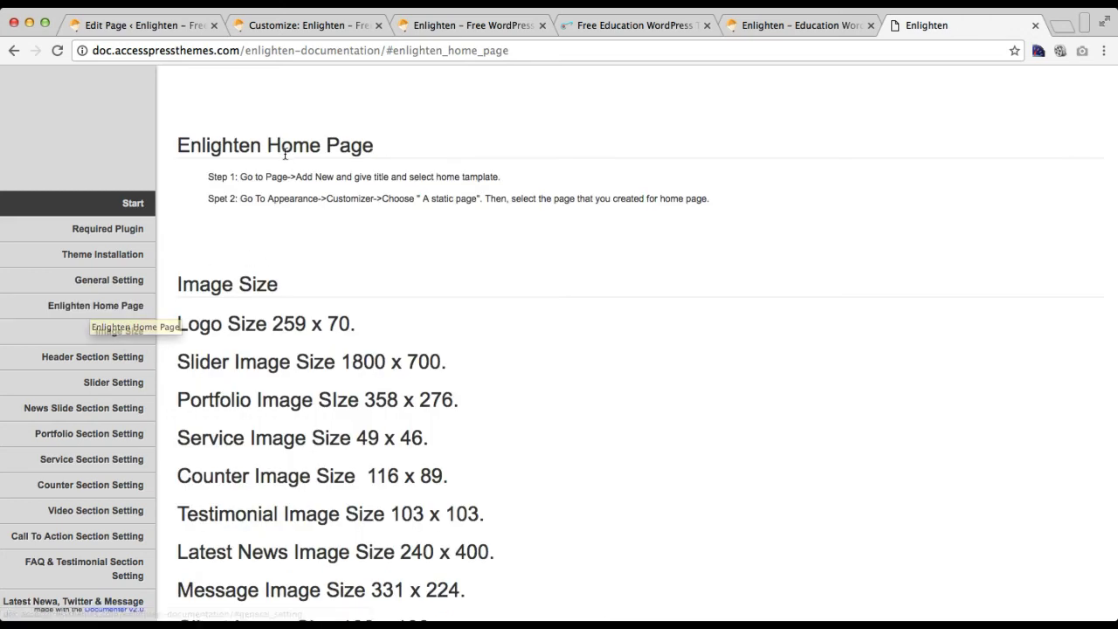